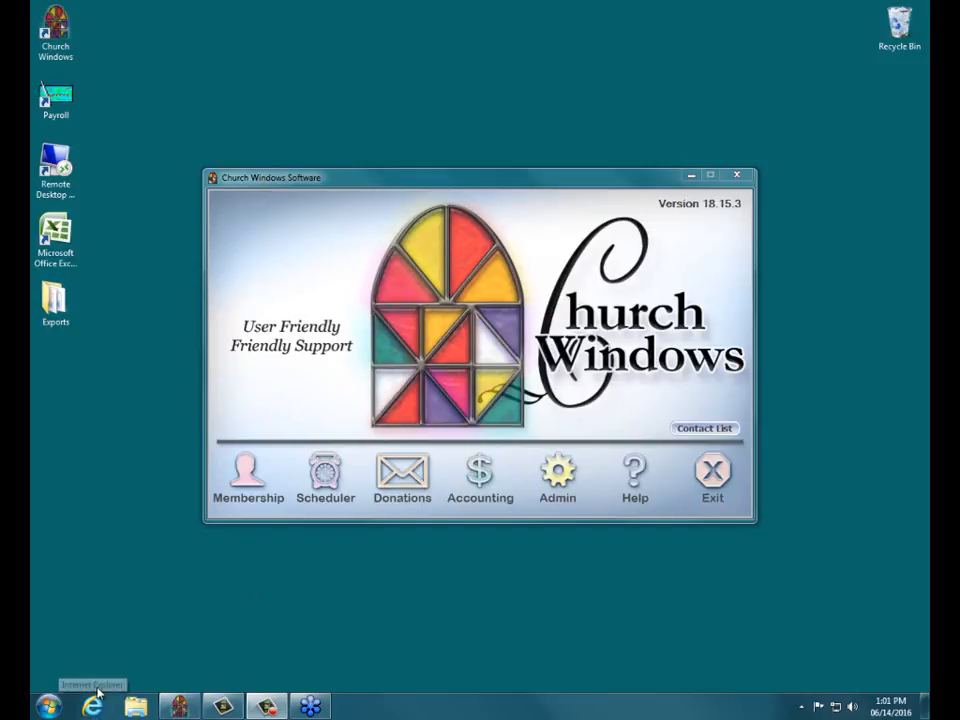
# Step: Open the Church Windows website and go to its support blog
pyautogui.click(94, 706)
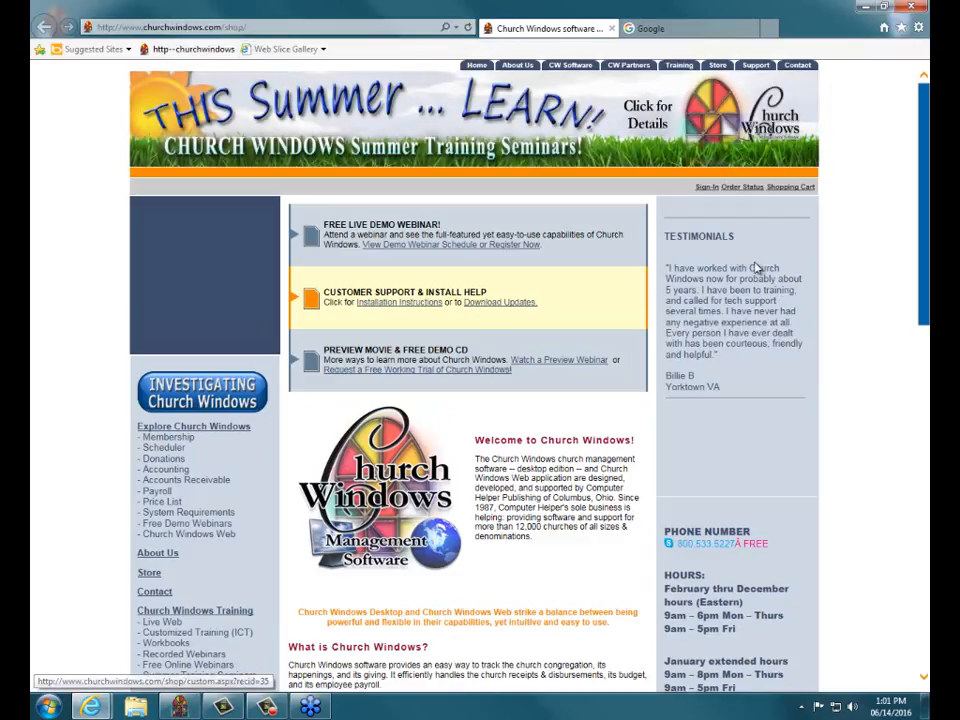
pyautogui.scroll(-3, 709, 265)
pyautogui.scroll(-1, 621, 349)
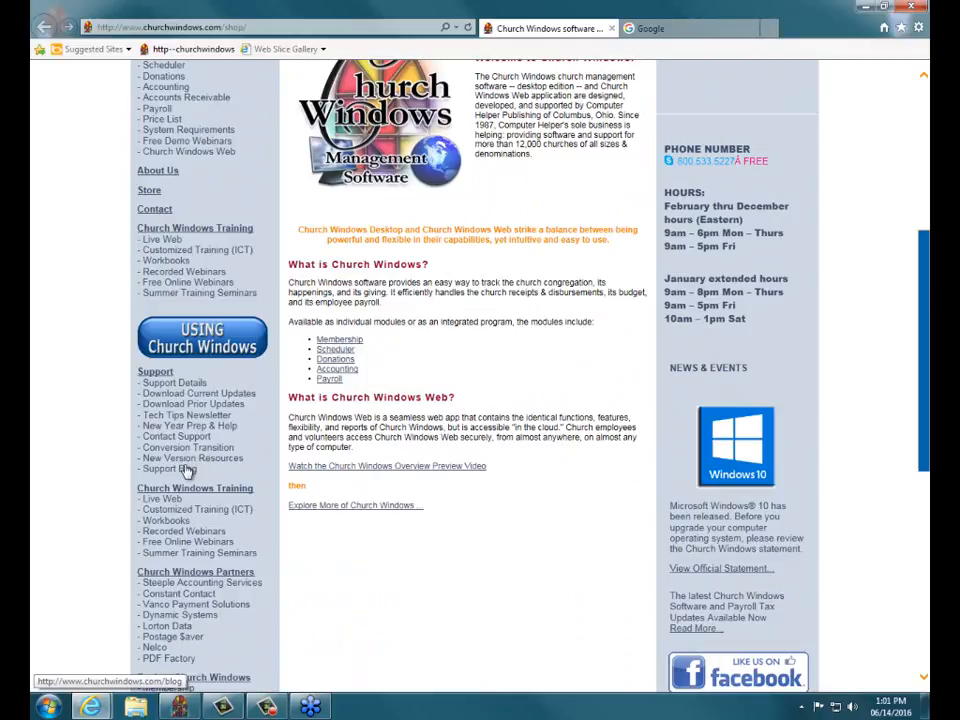
pyautogui.click(188, 470)
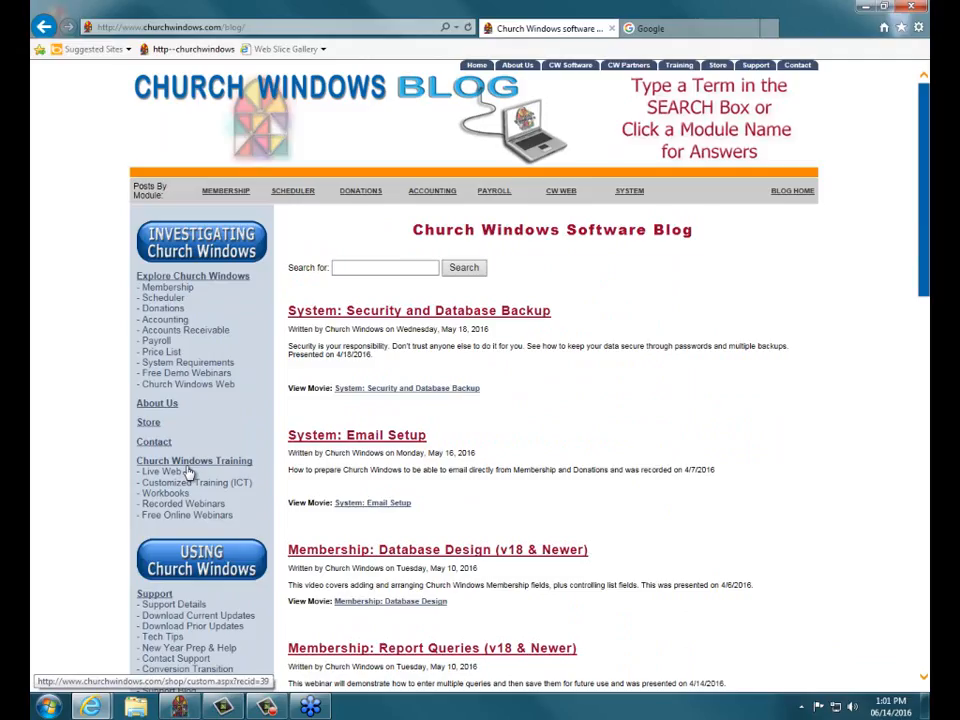
# Step: Search the blog for 'sample', open the Sample Chart of Accounts post, and close the Google tab
pyautogui.click(355, 268)
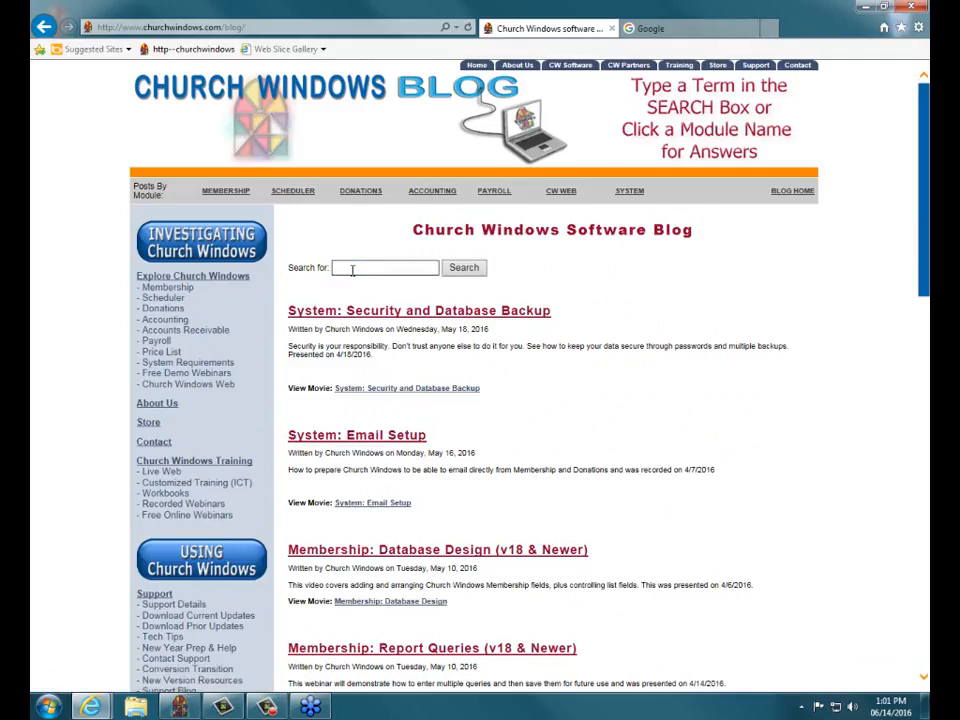
pyautogui.write('sample')
pyautogui.click(465, 269)
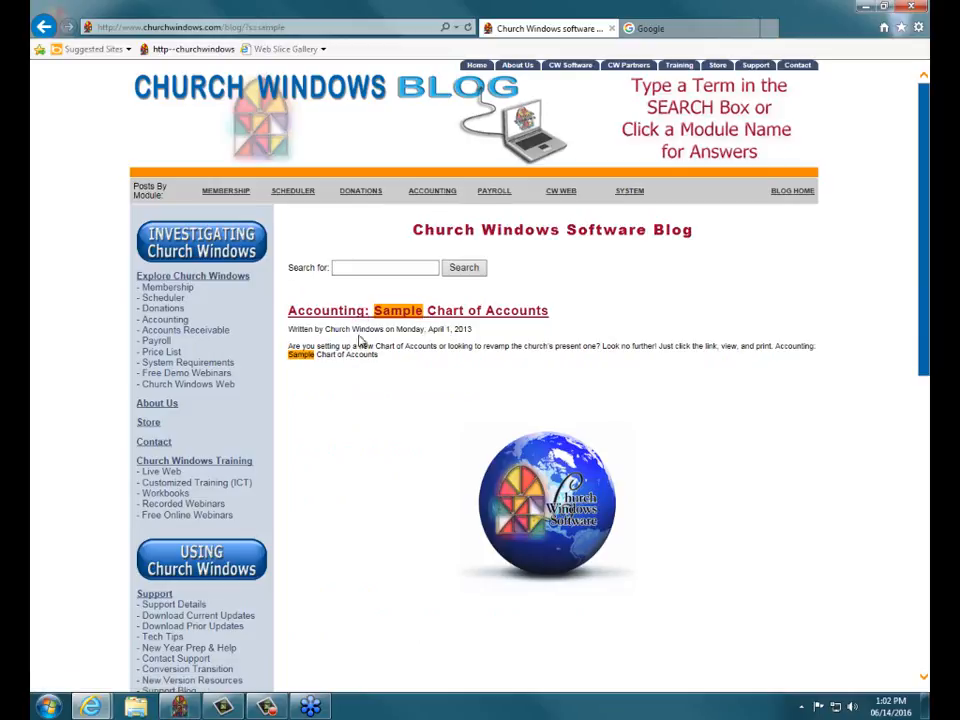
pyautogui.click(395, 314)
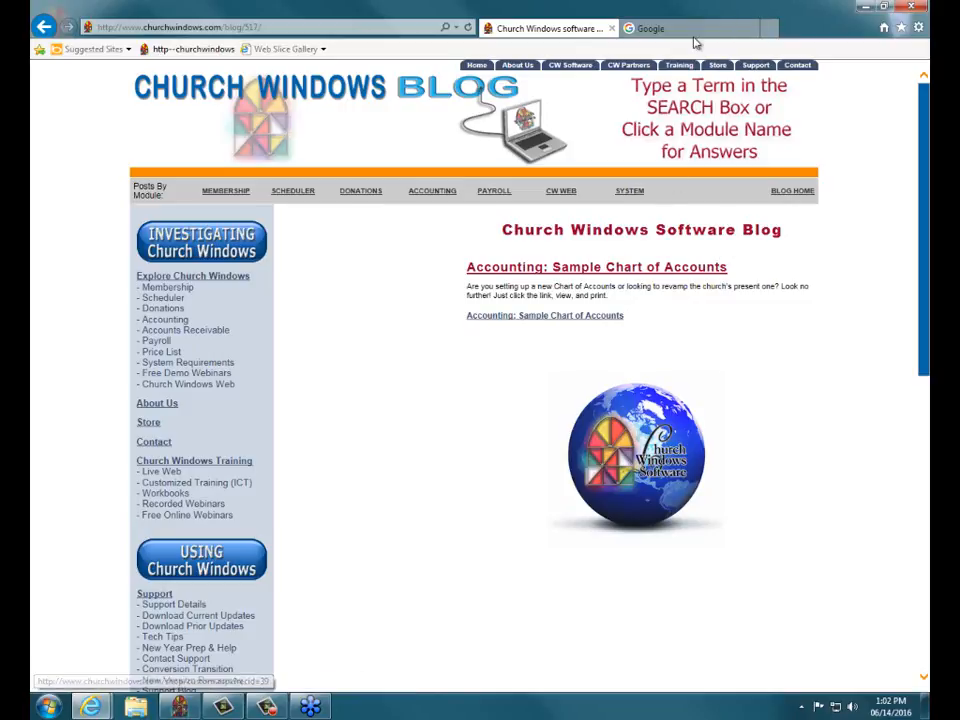
pyautogui.click(752, 29)
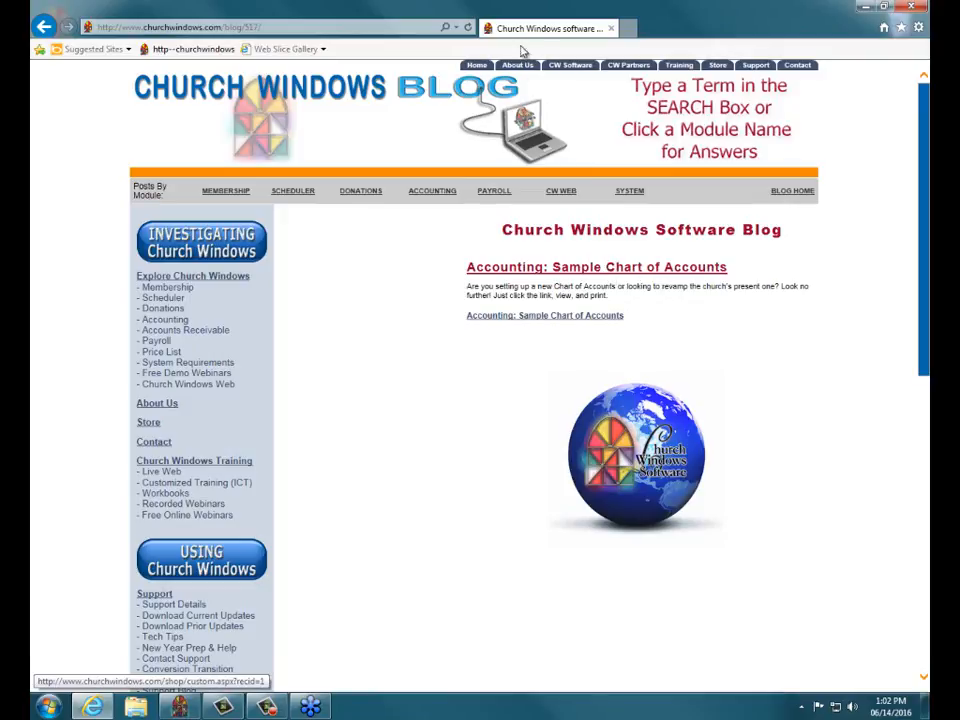
# Step: Close the browser, open Accounting for Jan–Dec 2016, and go to Special Functions > Manage Years
pyautogui.click(612, 30)
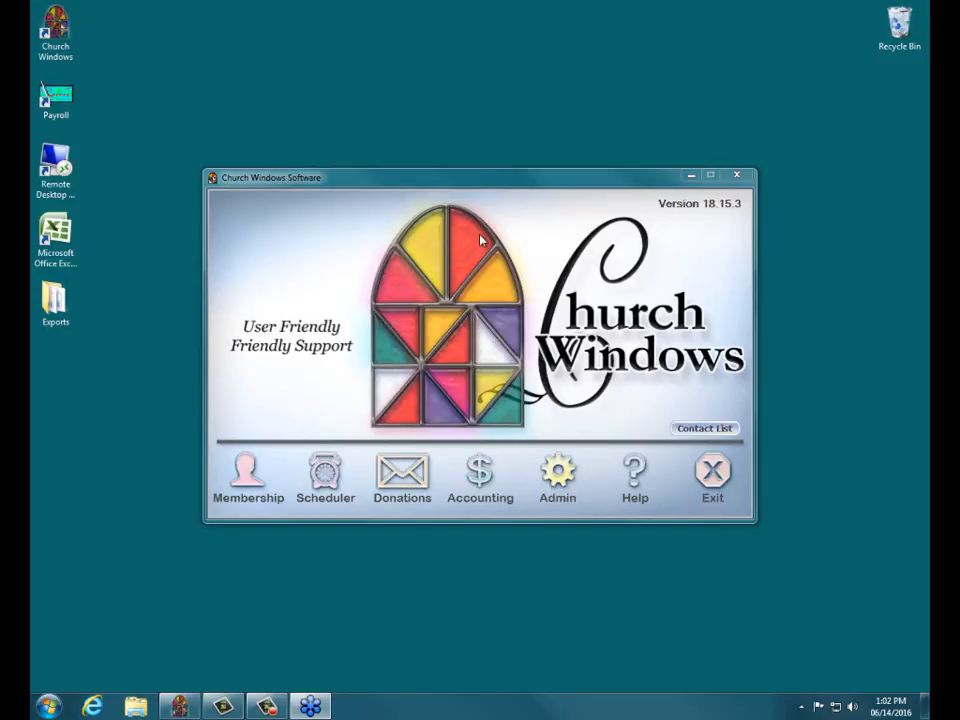
pyautogui.click(484, 477)
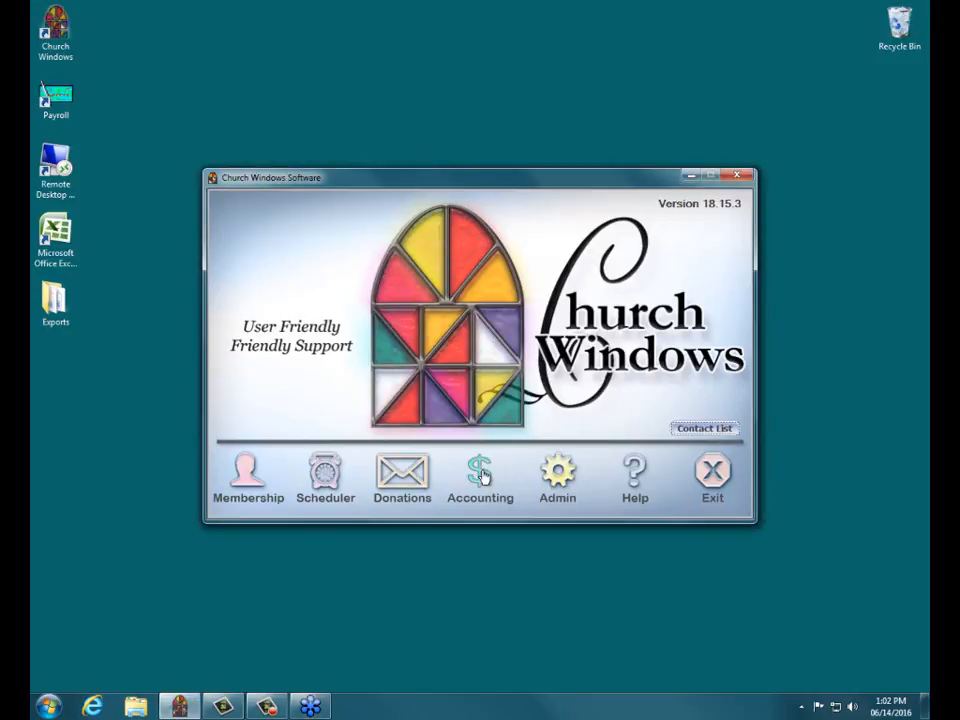
pyautogui.click(482, 477)
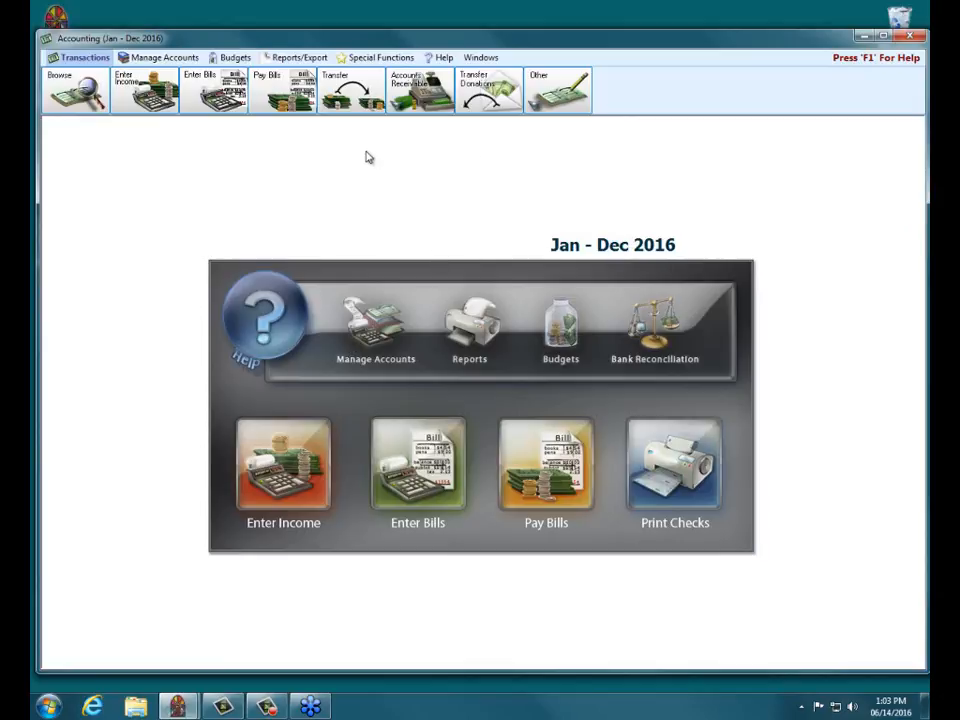
pyautogui.click(370, 60)
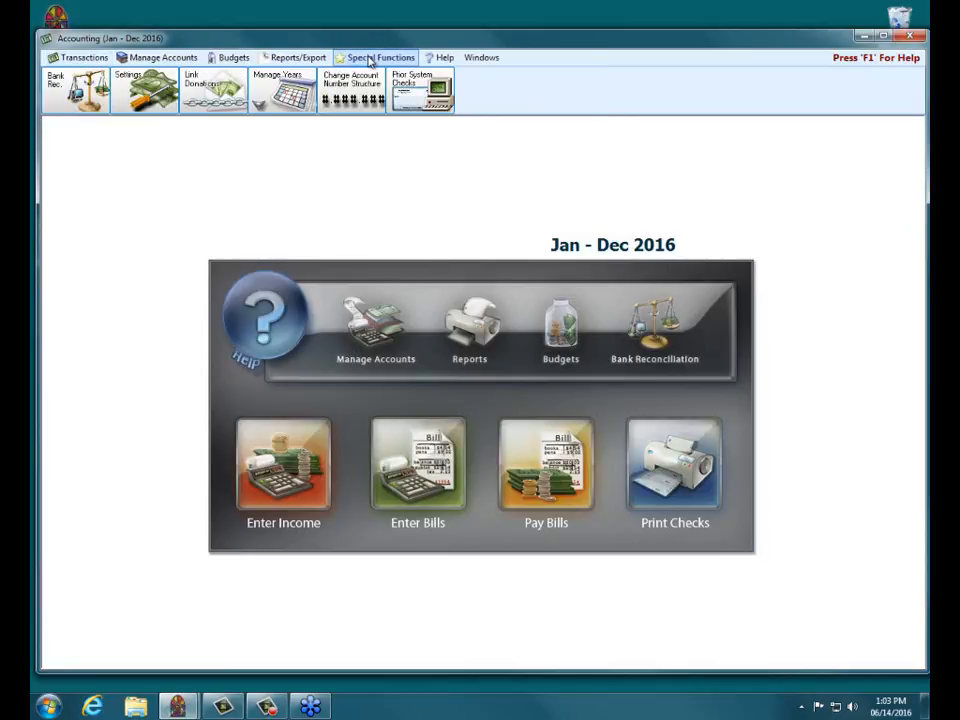
pyautogui.click(300, 90)
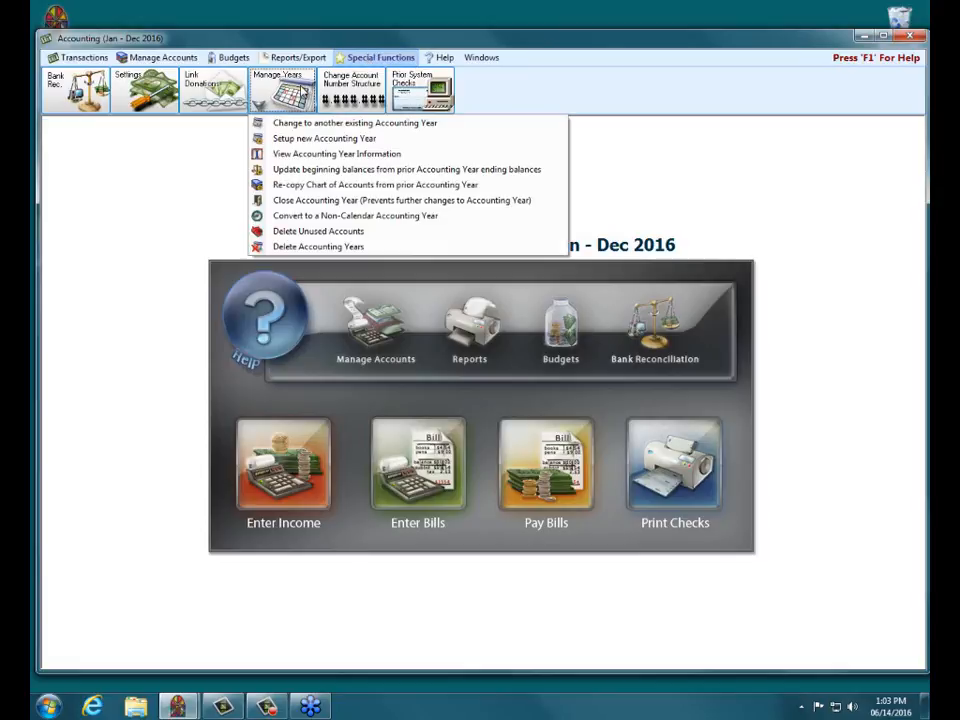
# Step: Set up January–December 2017 as the next accounting year with an empty chart of accounts
pyautogui.click(310, 138)
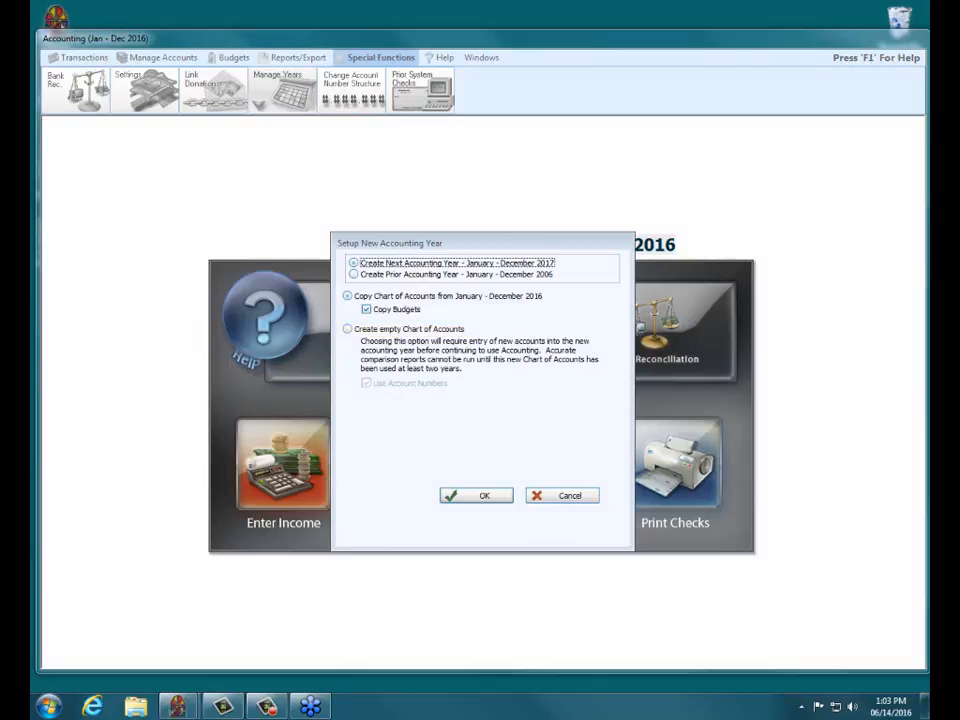
pyautogui.click(348, 329)
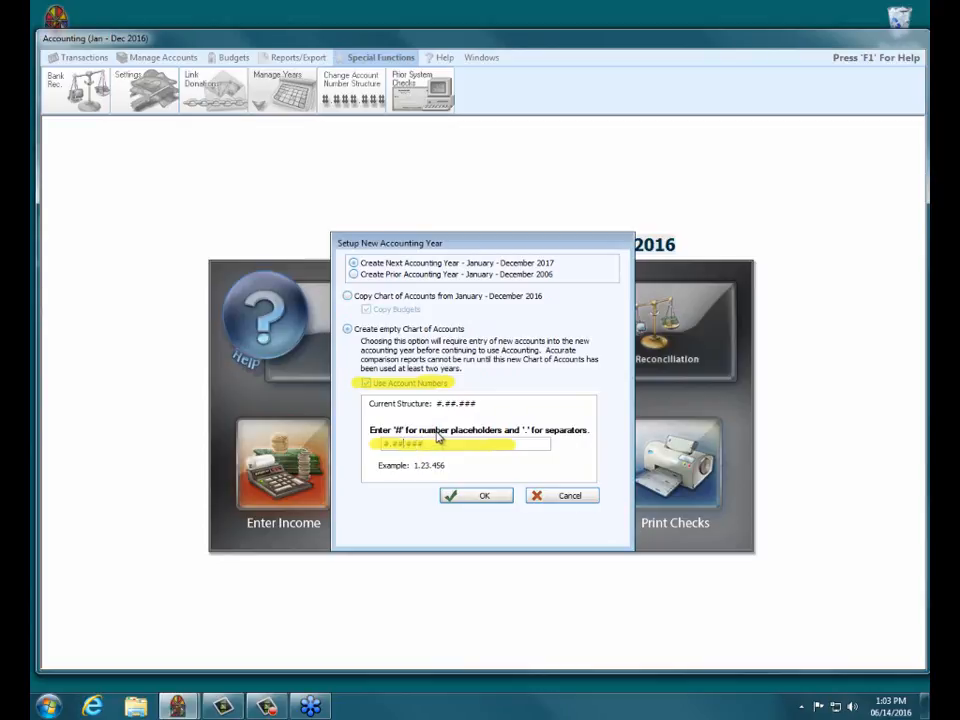
# Step: Use the #.###.### account structure with account numbers on, and create the 2017 year
pyautogui.write('#')
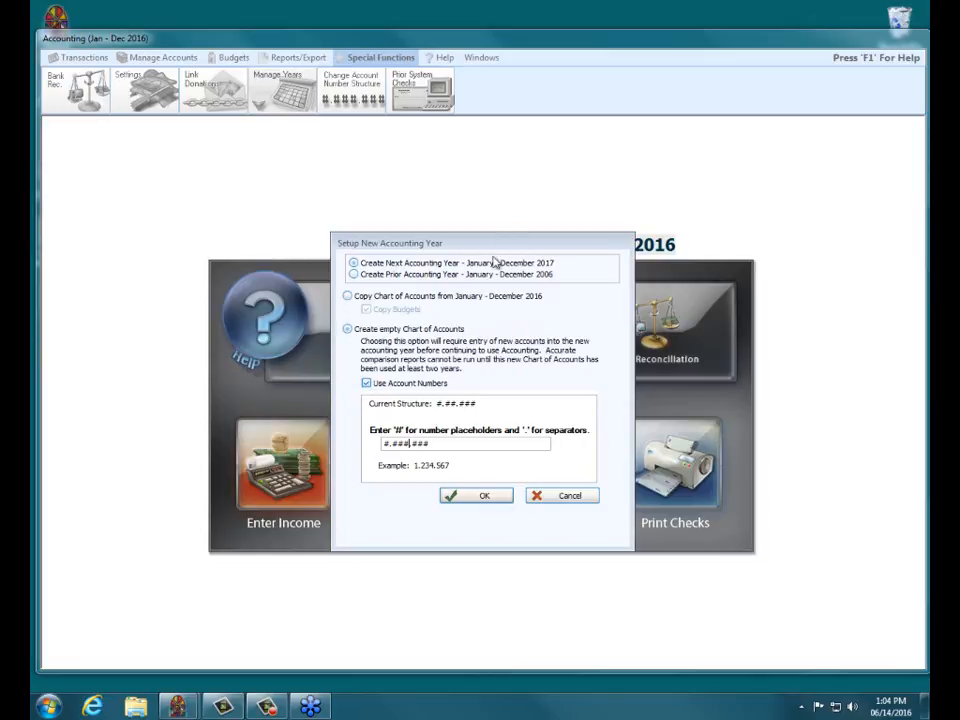
pyautogui.click(367, 384)
pyautogui.click(477, 498)
pyautogui.click(478, 497)
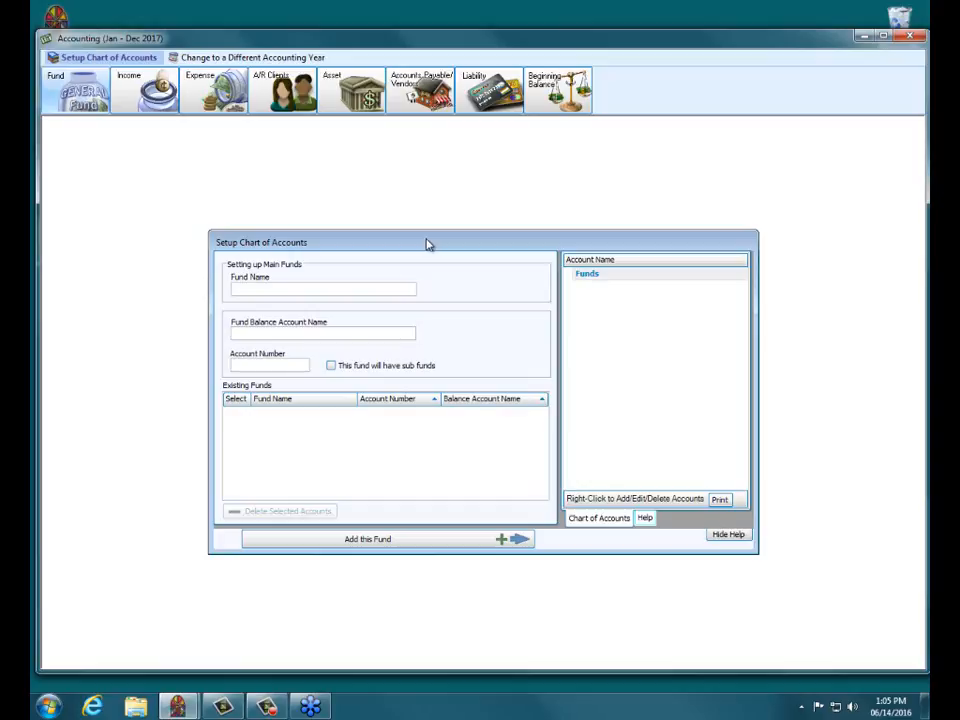
# Step: Drag the Setup Chart of Accounts dialog aside to reveal the 2017 year label
pyautogui.moveTo(426, 244); pyautogui.dragTo(435, 165)
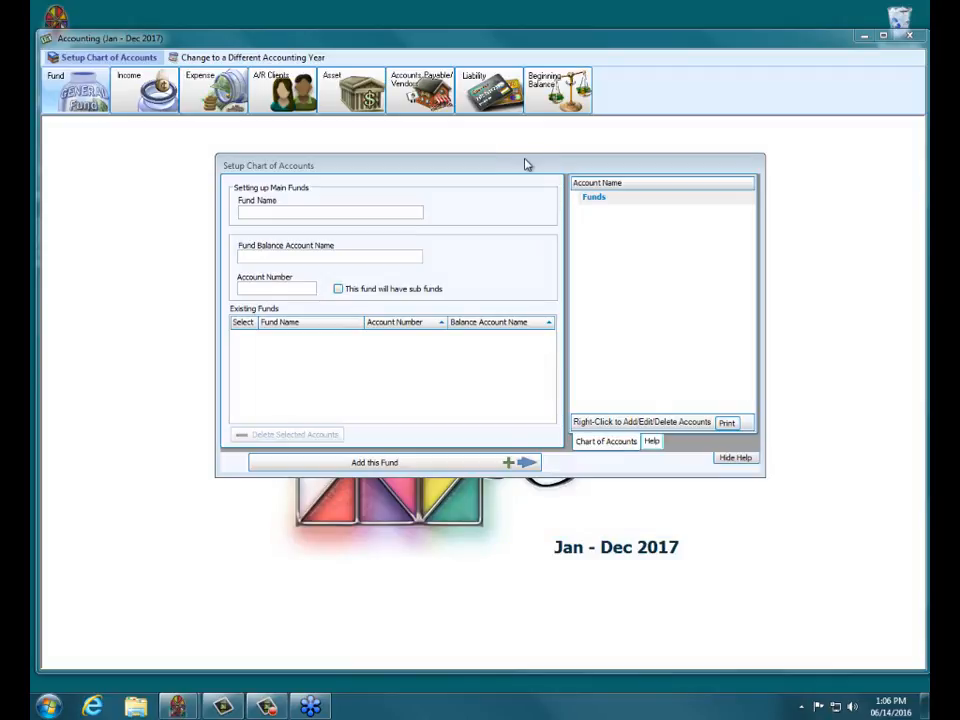
pyautogui.moveTo(525, 164); pyautogui.dragTo(521, 213)
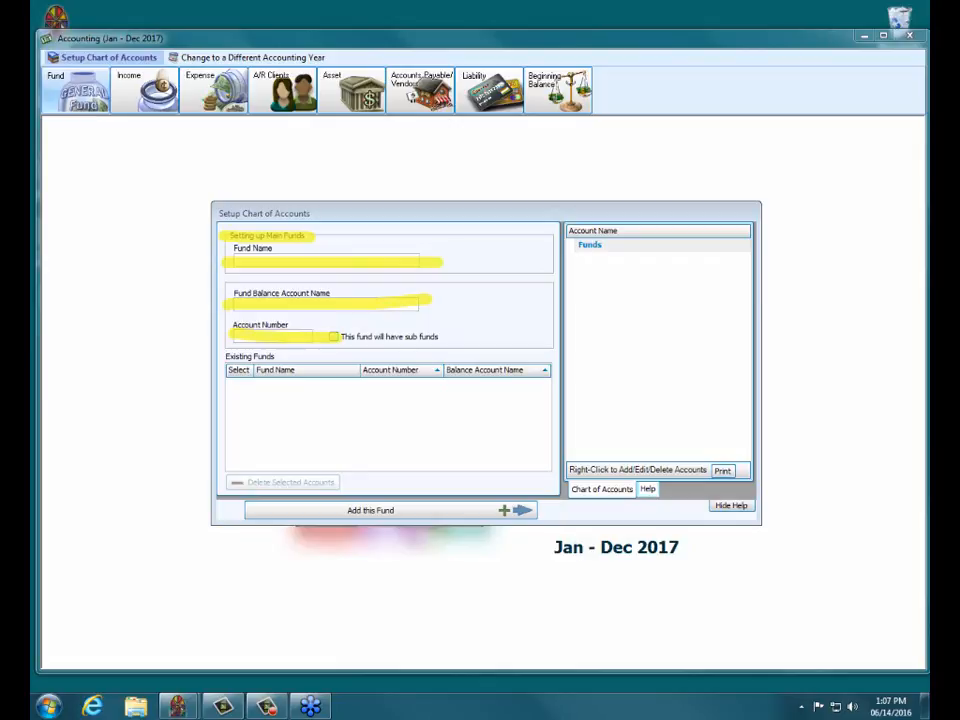
pyautogui.press('Escape')
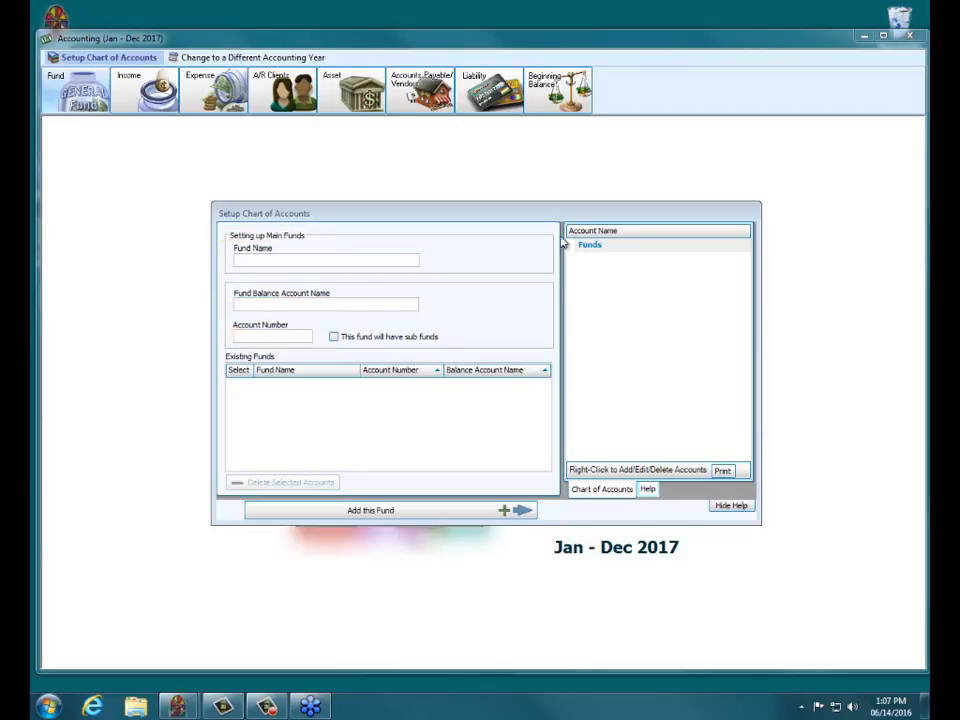
pyautogui.click(370, 271)
# Step: Enter 'General Fund' as the fund name, keeping 'General Fund Balance' as its balance account
pyautogui.write('Genb')
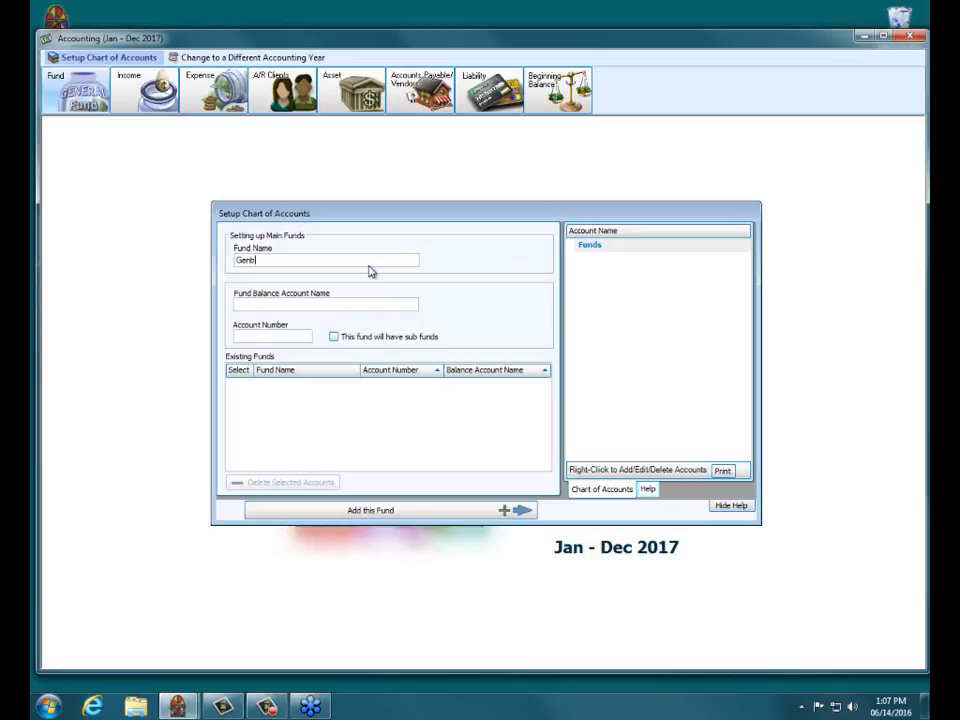
pyautogui.press('BackSpace')
pyautogui.write('eral Fund')
pyautogui.press('Tab')
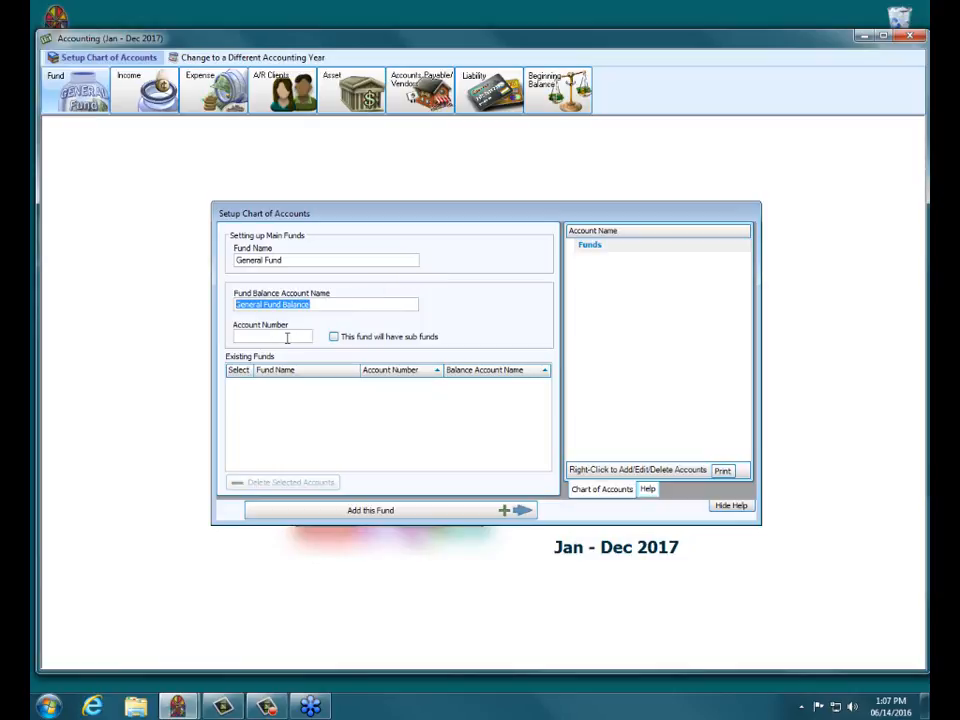
pyautogui.click(287, 338)
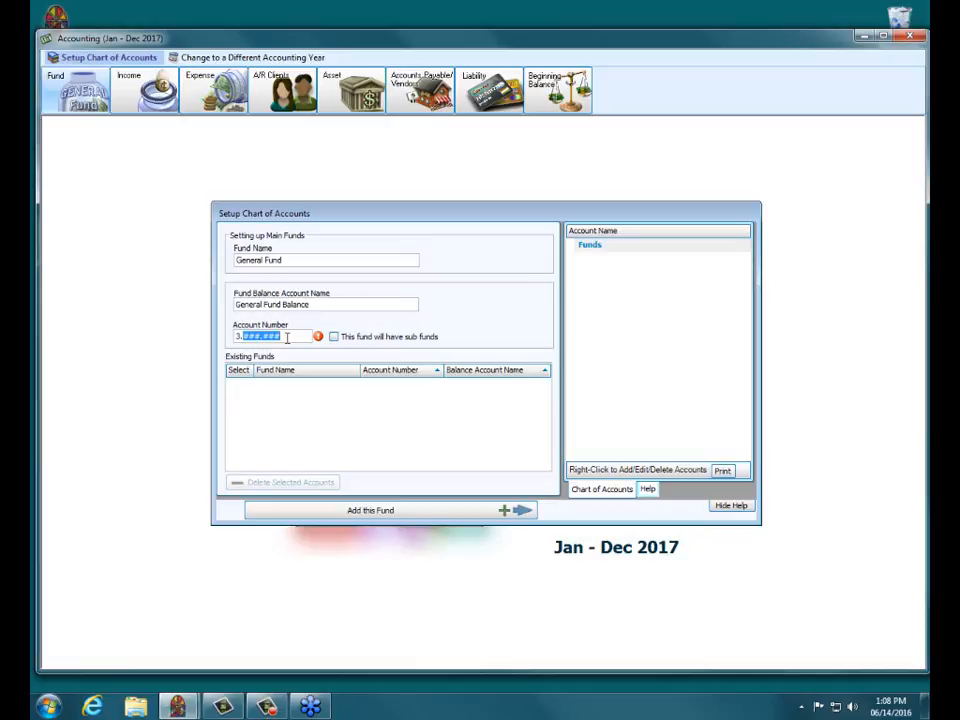
# Step: Give General Fund account number 3.100.000 and add it to the chart
pyautogui.write('100.000')
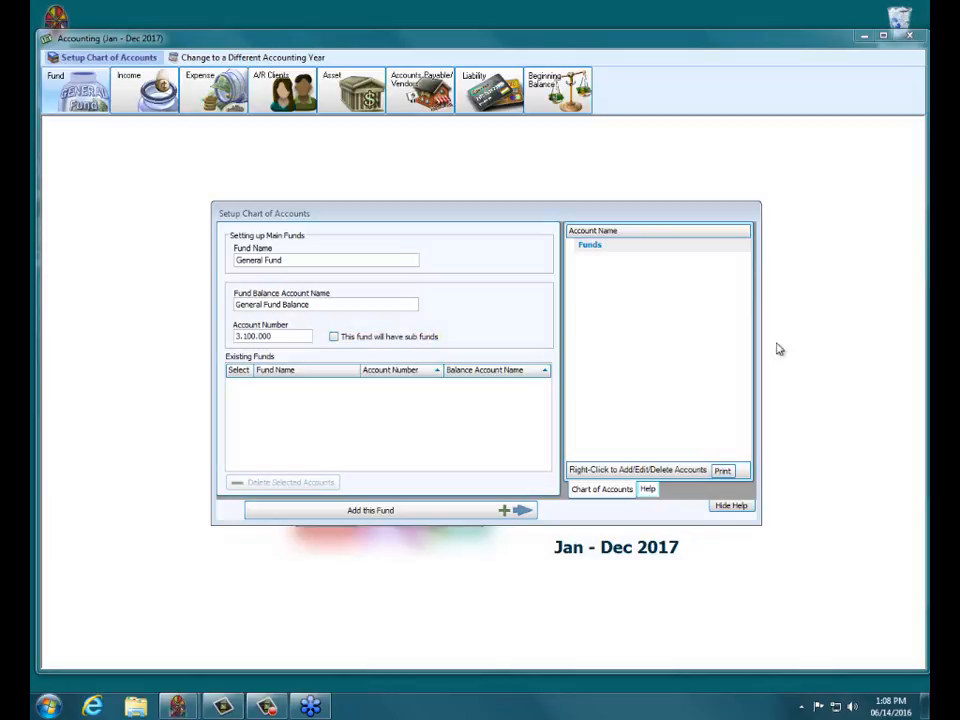
pyautogui.click(361, 510)
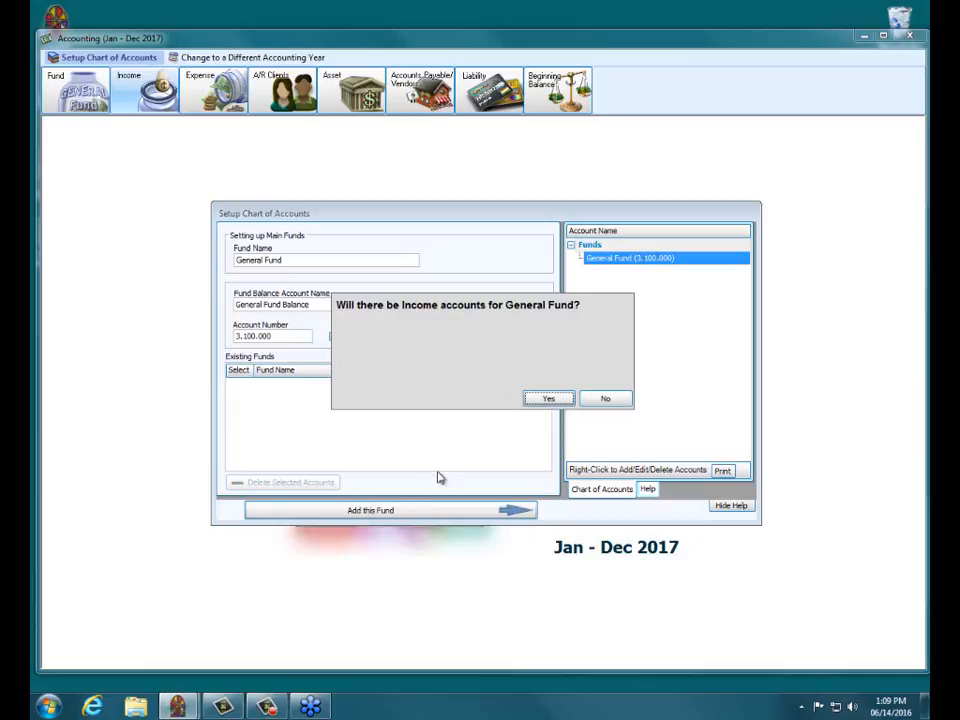
# Step: Add the income account 'General tithes and Offerings' numbered 4.100.000 to General Fund
pyautogui.click(548, 399)
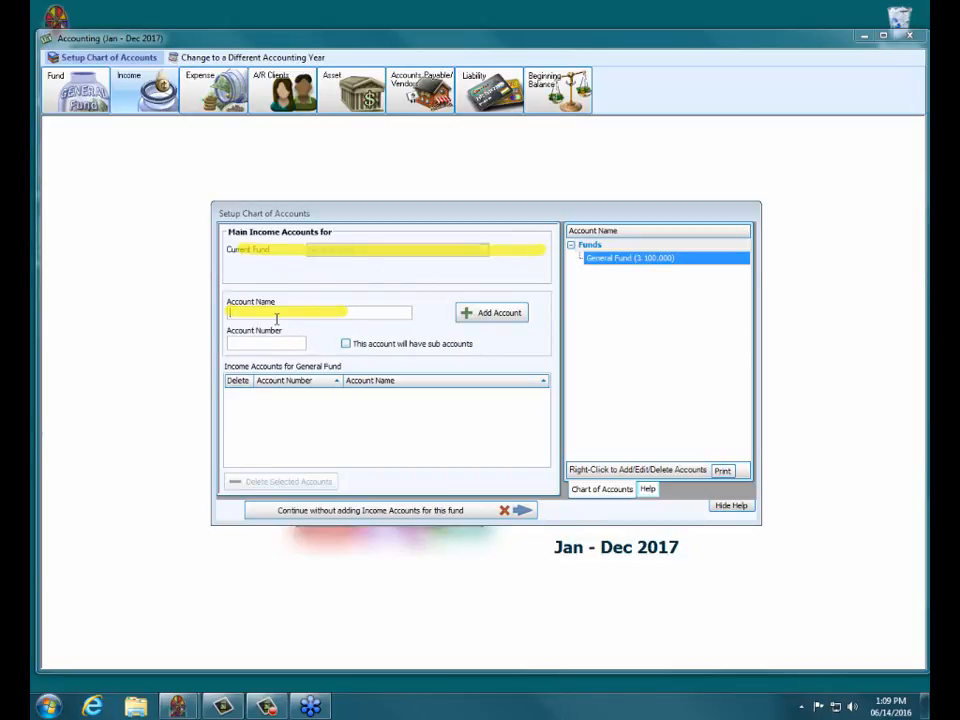
pyautogui.write('General')
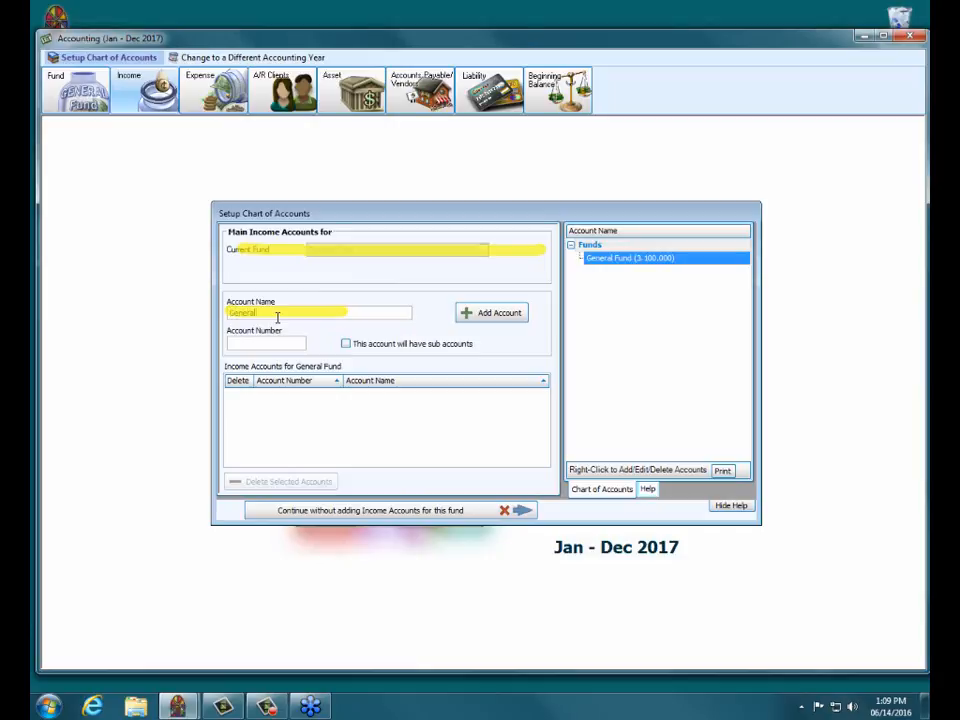
pyautogui.write(' I')
pyautogui.write('ithes and ')
pyautogui.write('Offeri')
pyautogui.write('ngs')
pyautogui.press('Tab')
pyautogui.write('100.000')
pyautogui.click(493, 314)
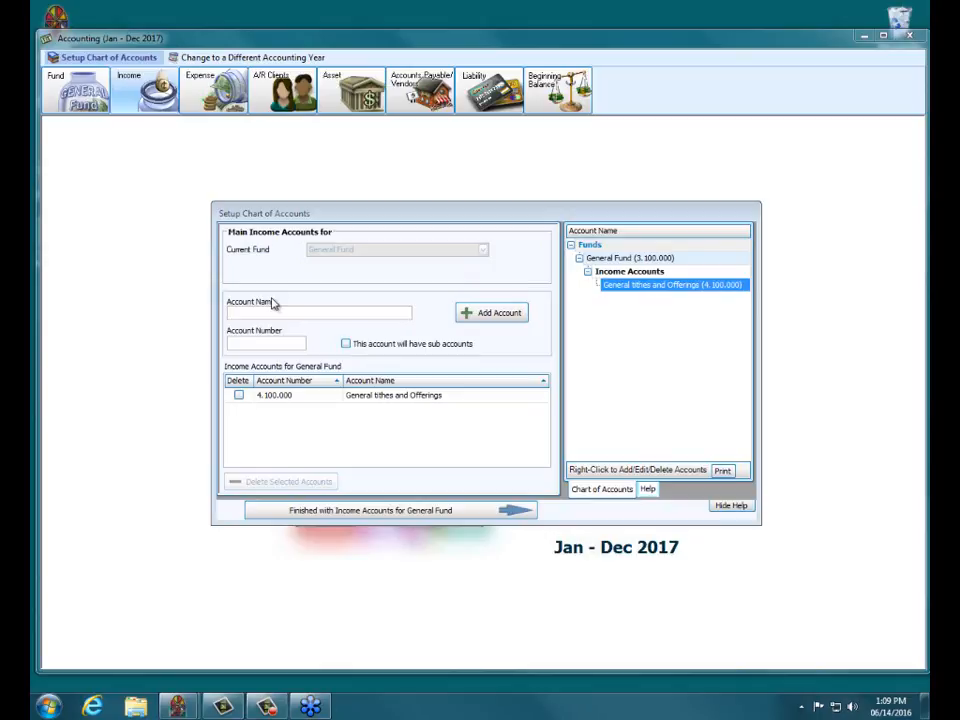
# Step: Add Rental Income (4.100.005), leaving General tithes and Offerings undeleted
pyautogui.write('Rental')
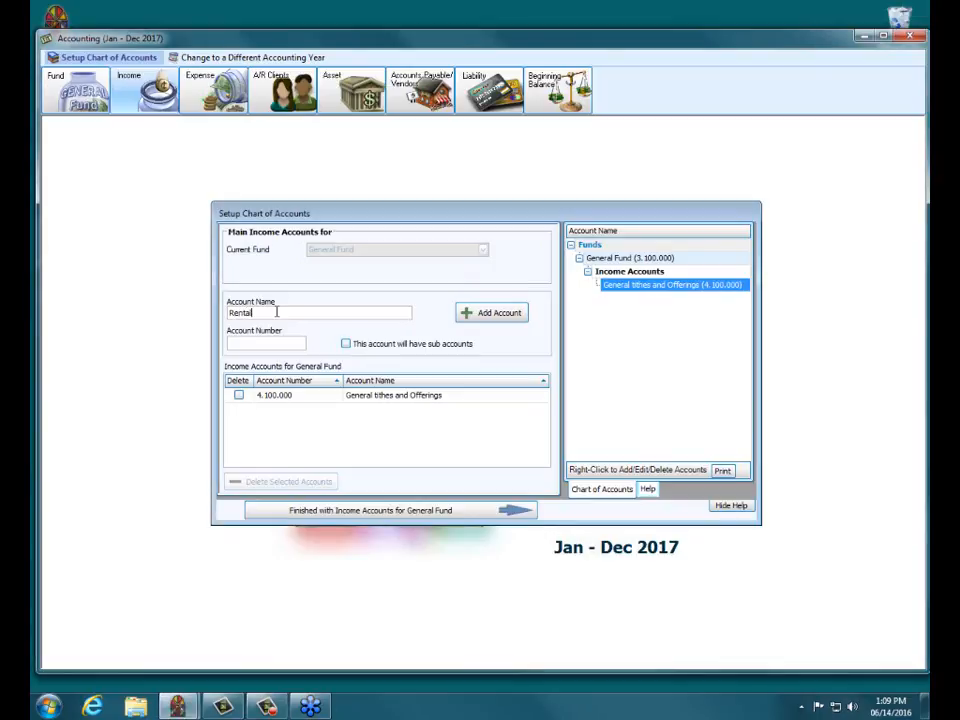
pyautogui.write(' Income')
pyautogui.press('Tab')
pyautogui.write('100.005')
pyautogui.click(493, 313)
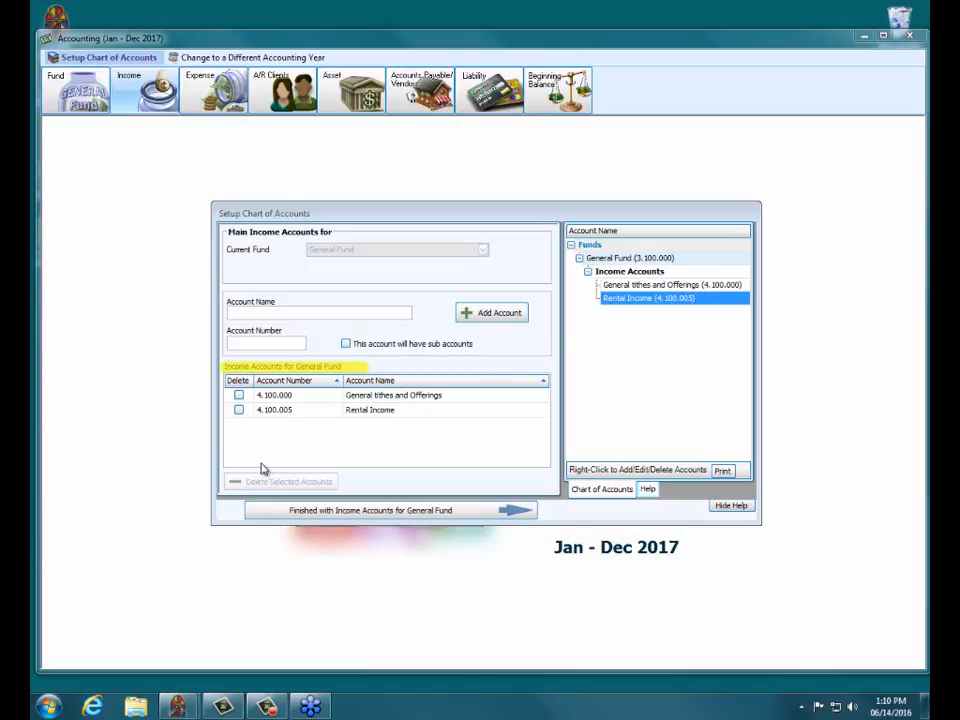
pyautogui.click(239, 395)
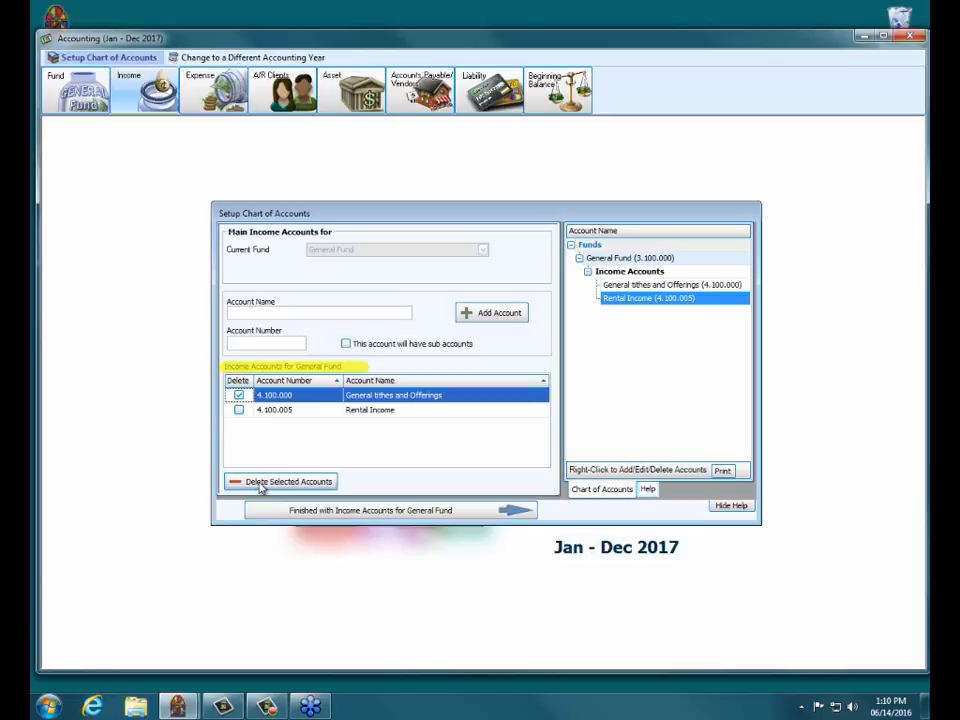
pyautogui.click(239, 395)
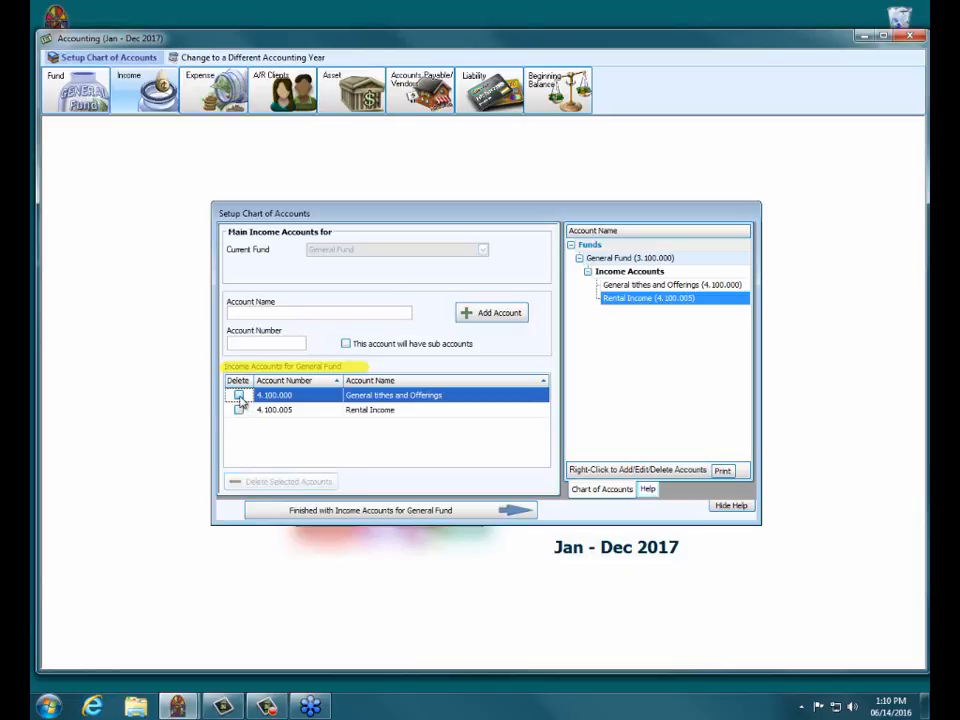
pyautogui.click(383, 396)
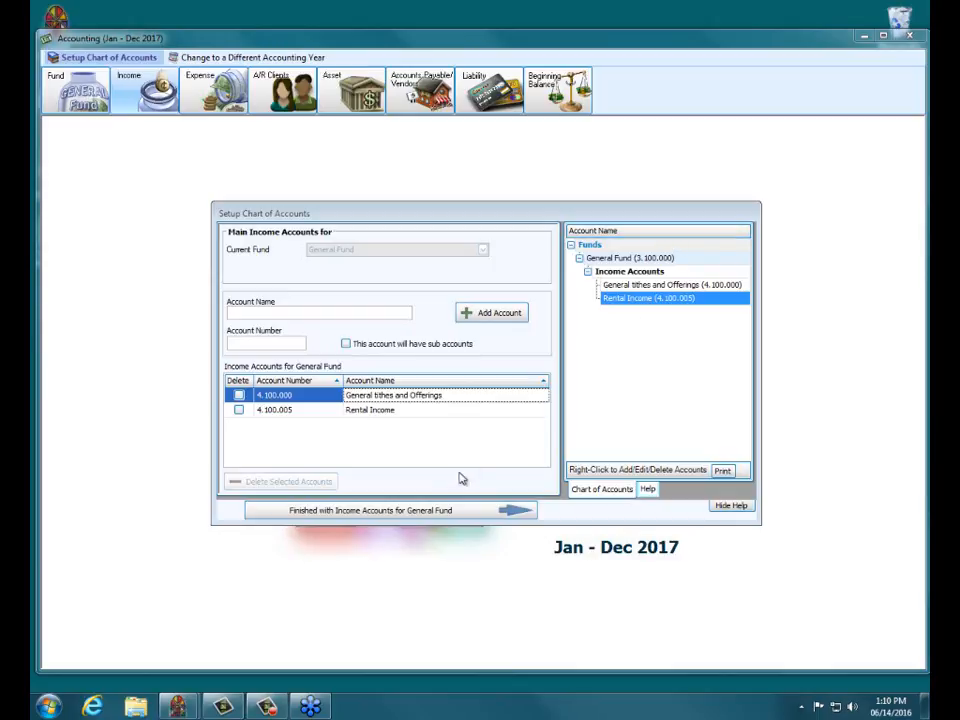
# Step: Finish General Fund's income accounts and add expense account Gas Expense (5.100.100)
pyautogui.click(424, 511)
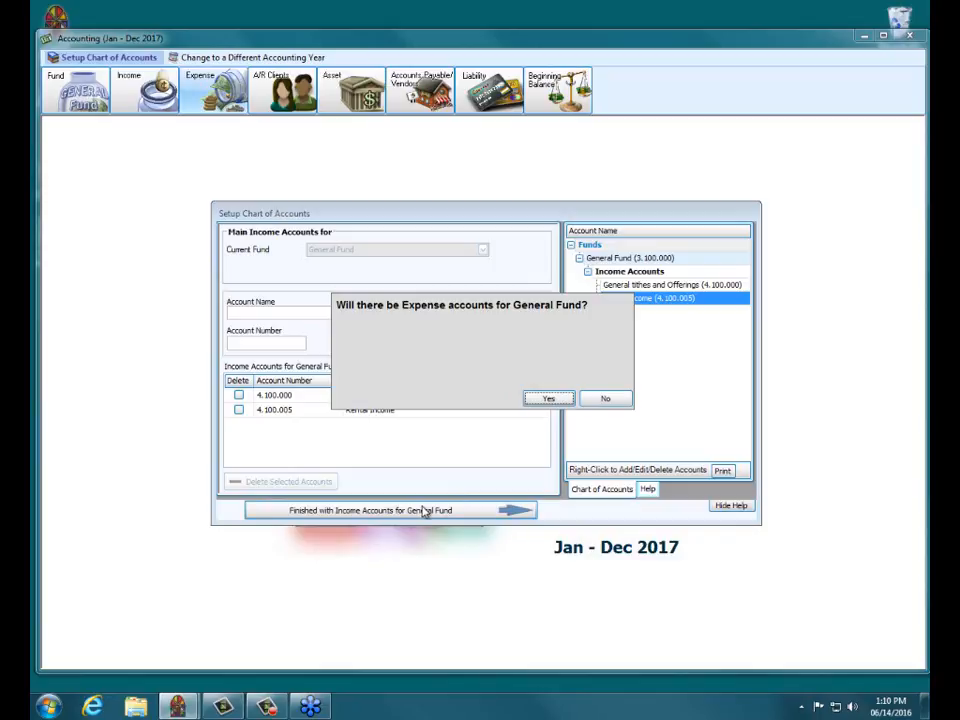
pyautogui.click(548, 399)
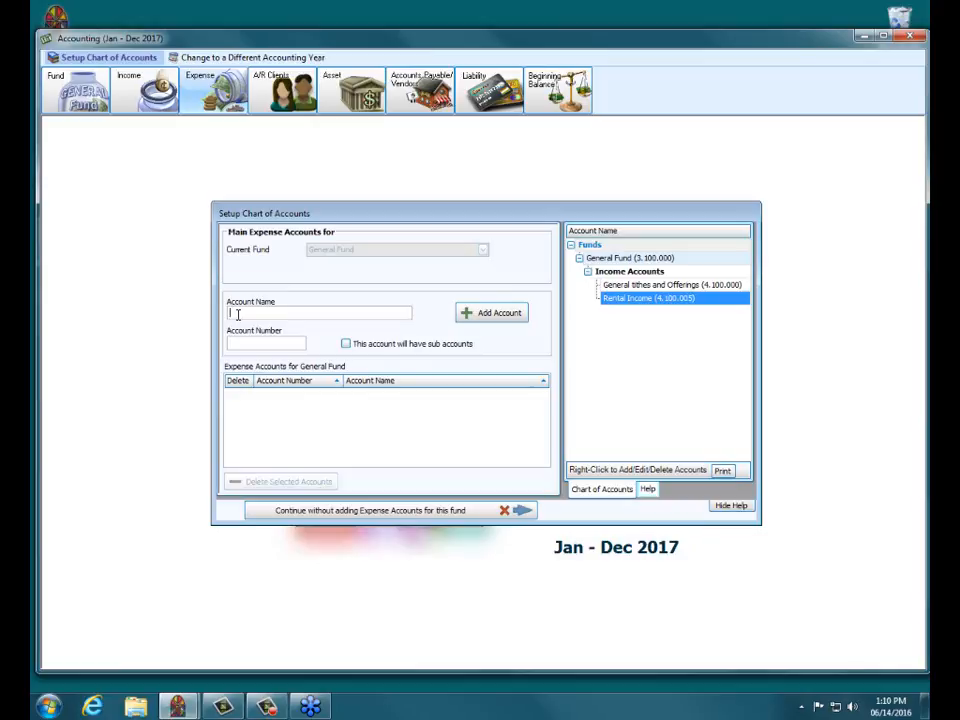
pyautogui.write('Gas Expense')
pyautogui.press('Tab')
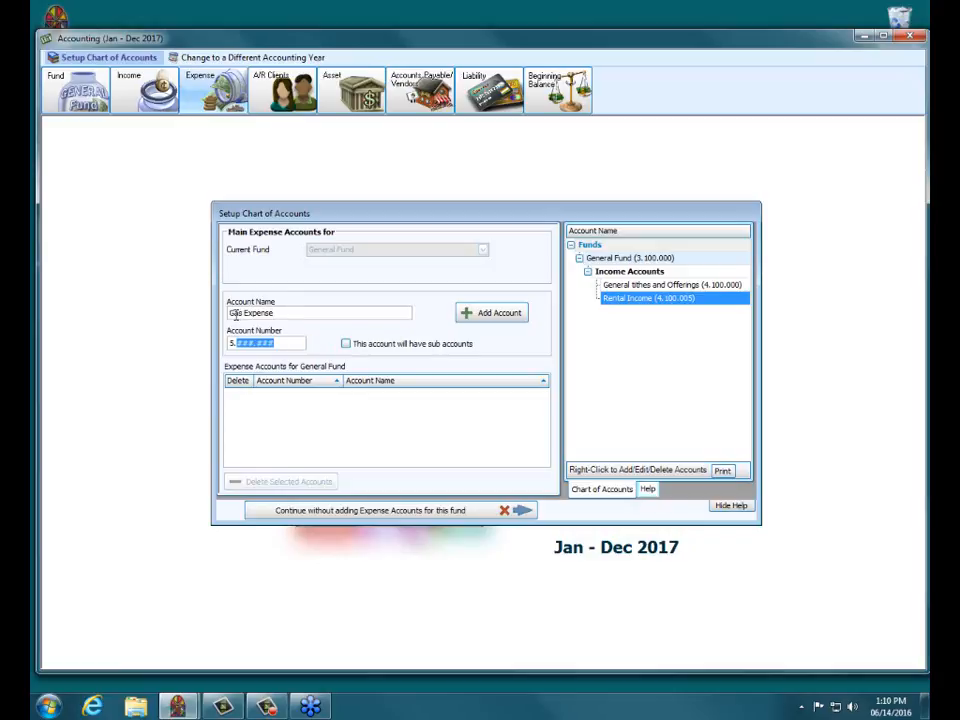
pyautogui.write('100.100')
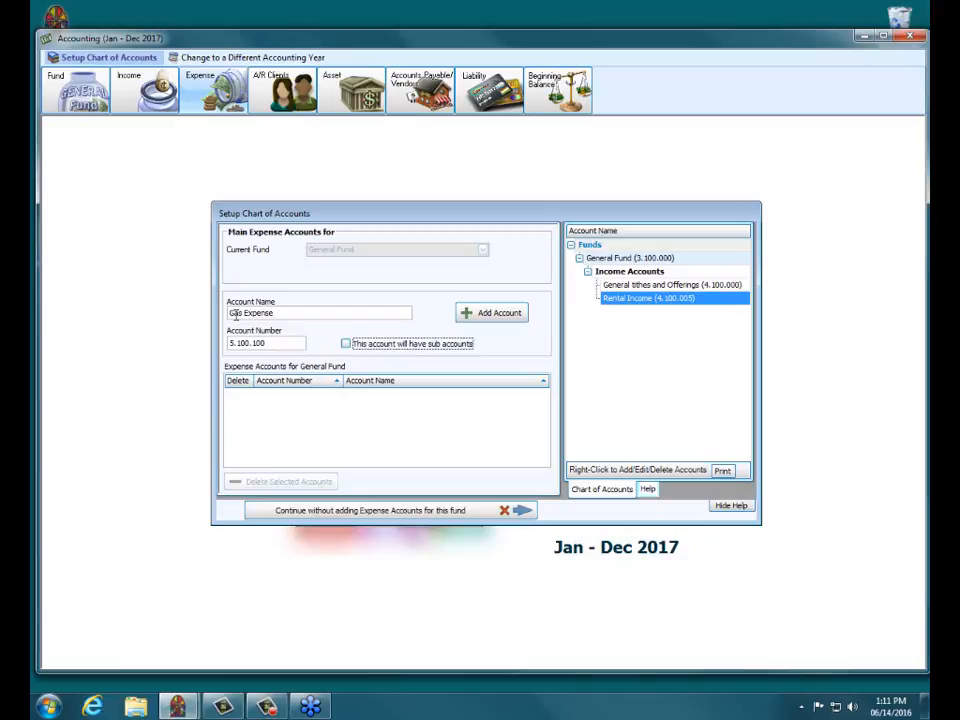
pyautogui.press('Tab')
pyautogui.press('Return')
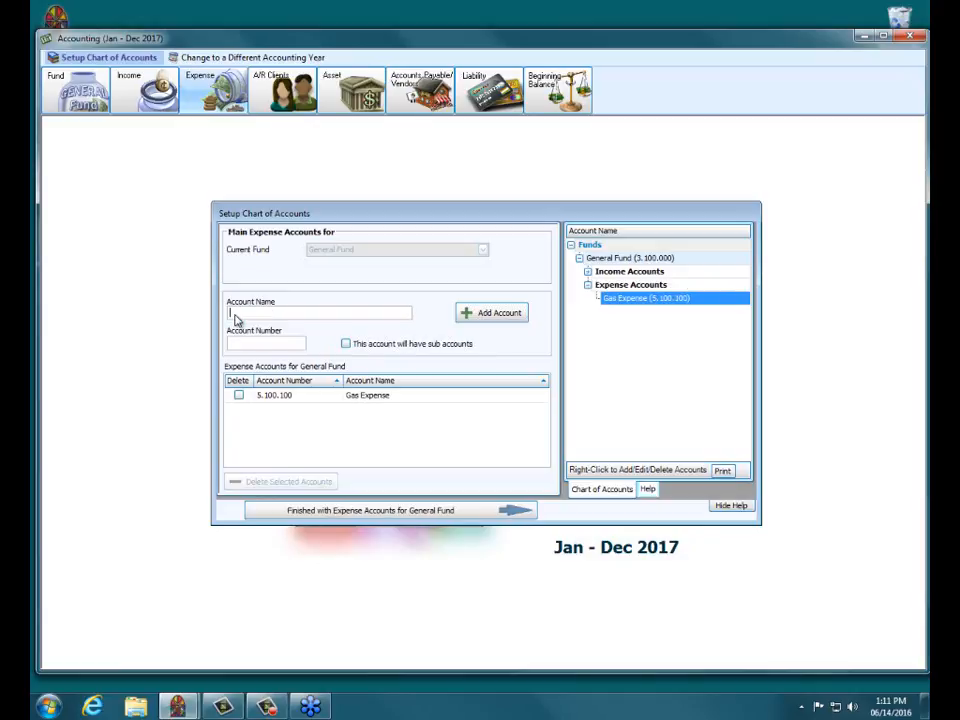
# Step: Add expense account Electric Expense (5.100.105)
pyautogui.write('Electric Expense')
pyautogui.press('Tab')
pyautogui.write('1')
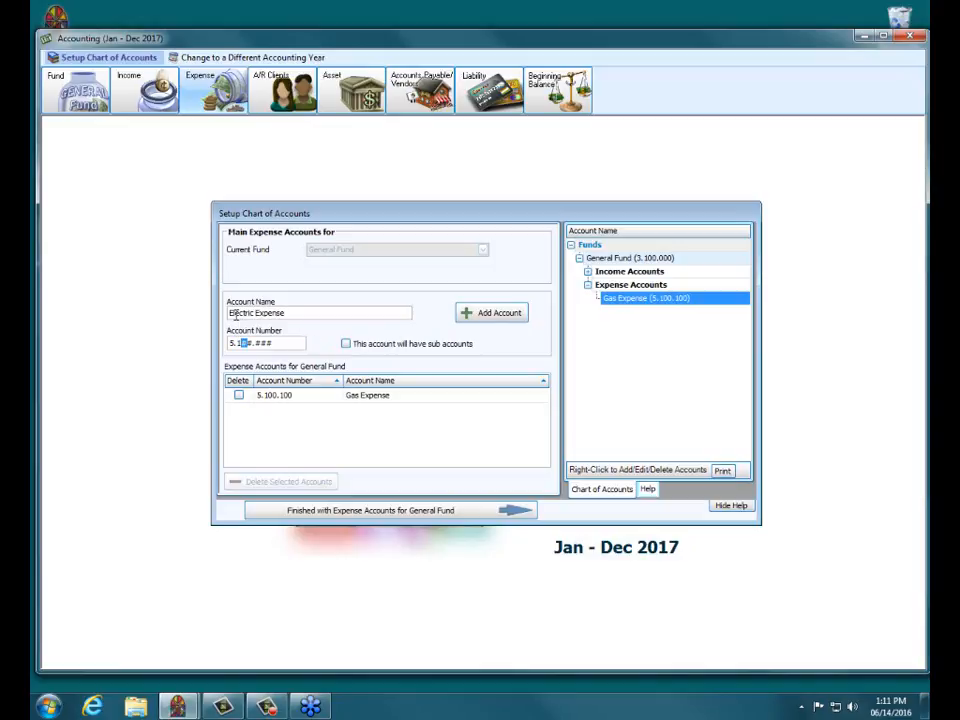
pyautogui.write('00.105')
pyautogui.press('Tab')
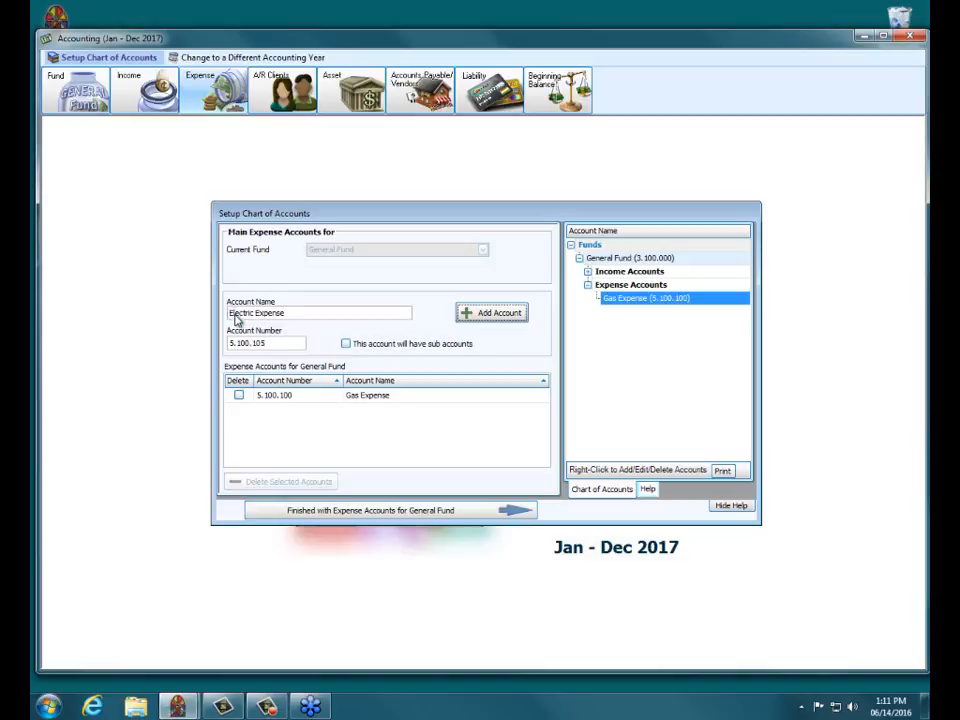
pyautogui.press('Return')
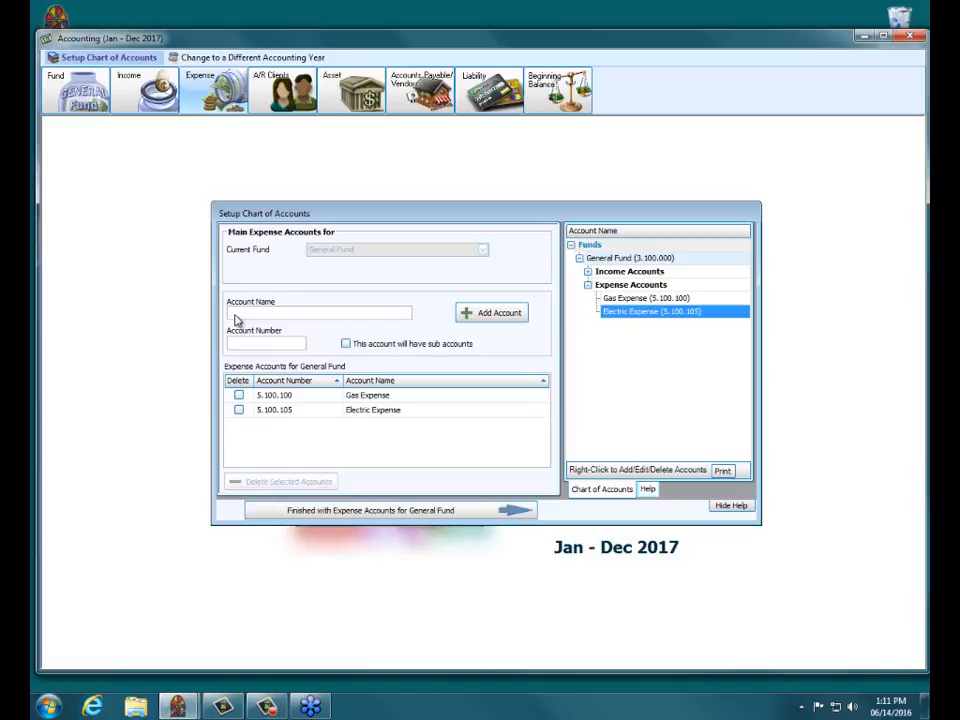
# Step: Add Water Expense (5.100.010) and finish General Fund's expense accounts
pyautogui.click(236, 313)
pyautogui.write('Water Expense')
pyautogui.press('Tab')
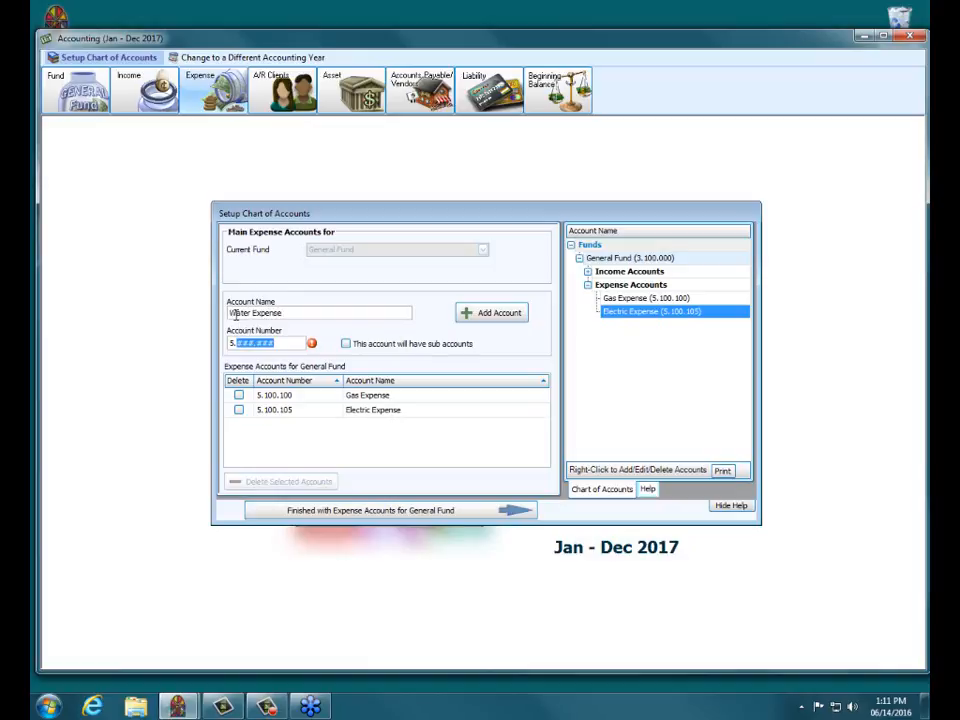
pyautogui.write('100.010')
pyautogui.press('Return')
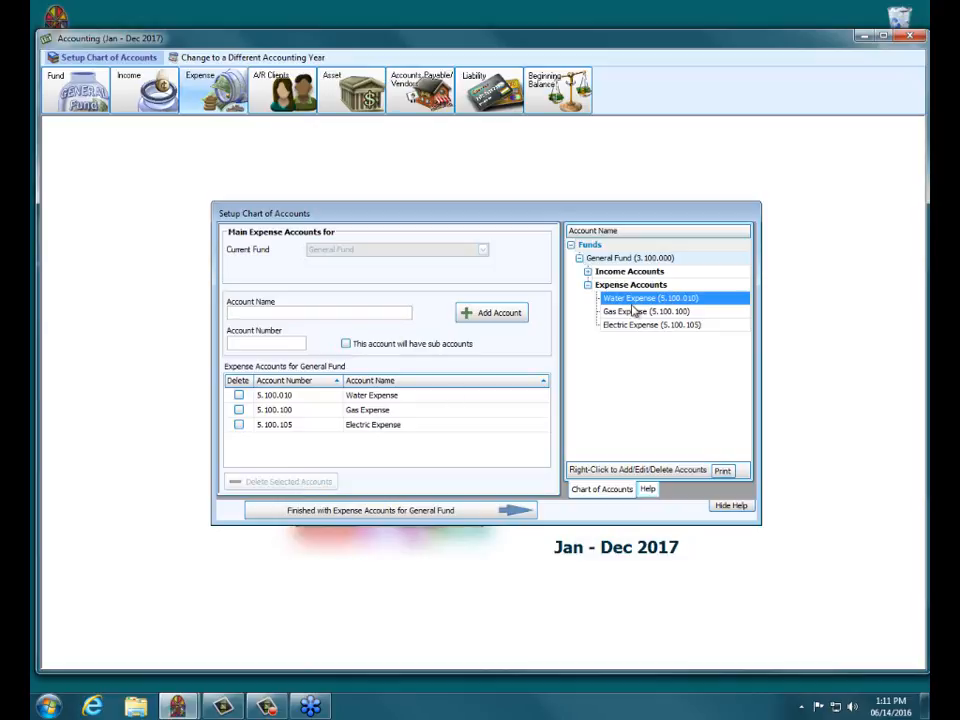
pyautogui.click(390, 512)
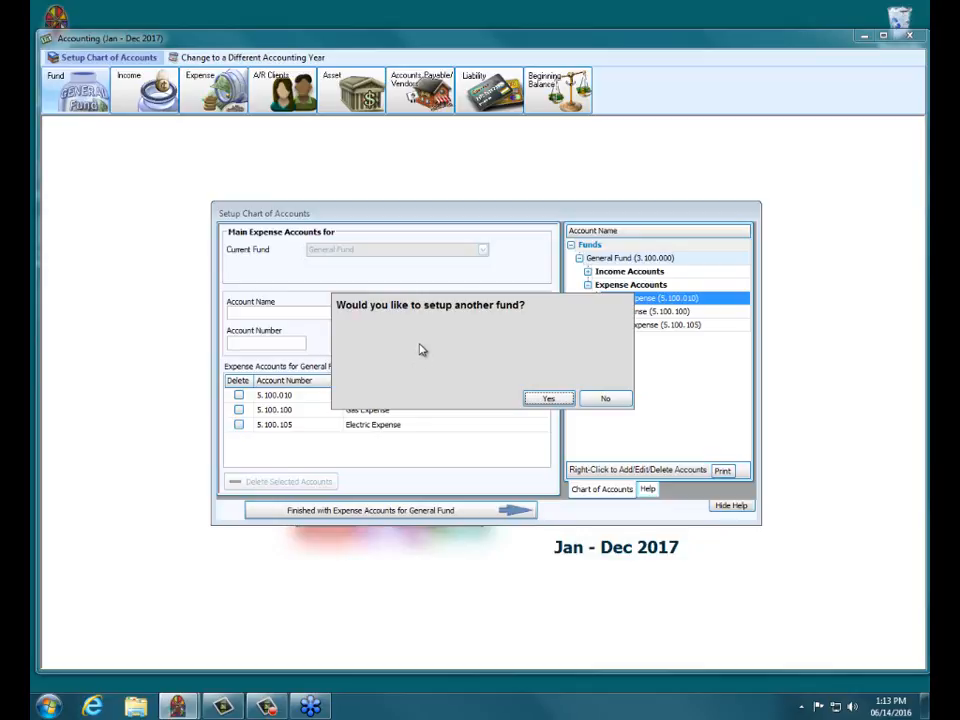
# Step: Answer No to setting up another fund after the General Fund
pyautogui.click(609, 398)
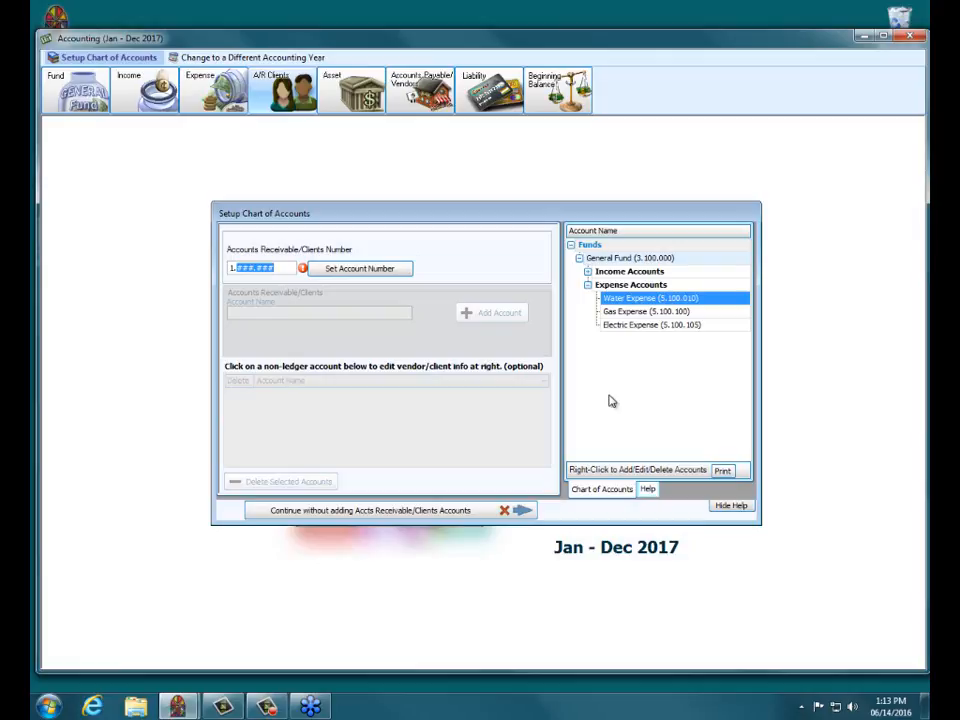
# Step: Enter 900.000 as the receivables number, making Accounts Receivable/Clients account 1.900.000
pyautogui.write('900.000')
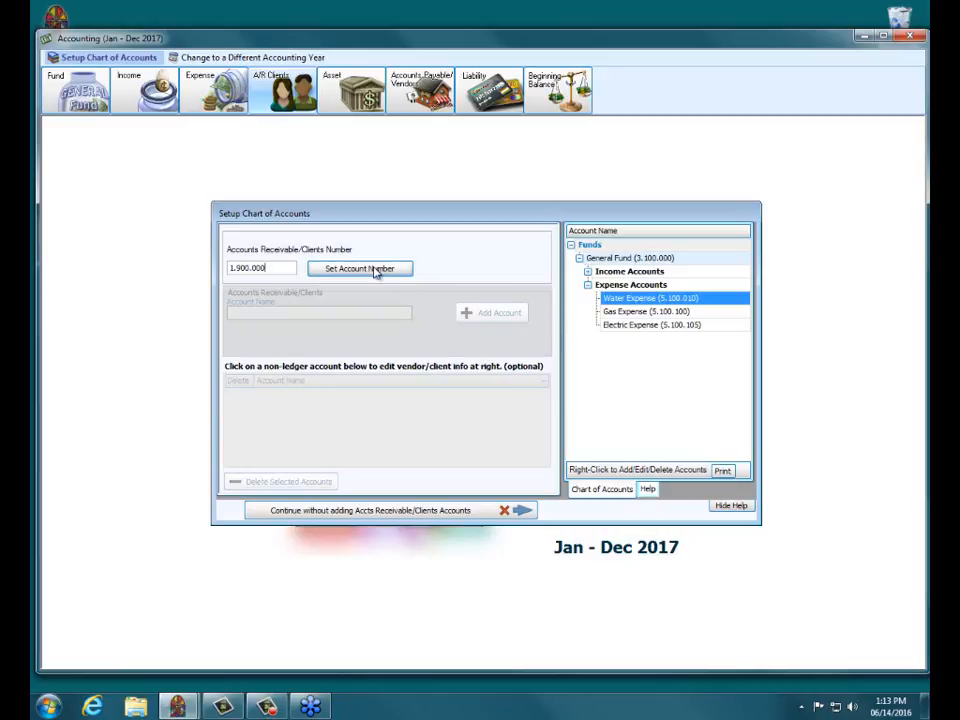
pyautogui.click(373, 269)
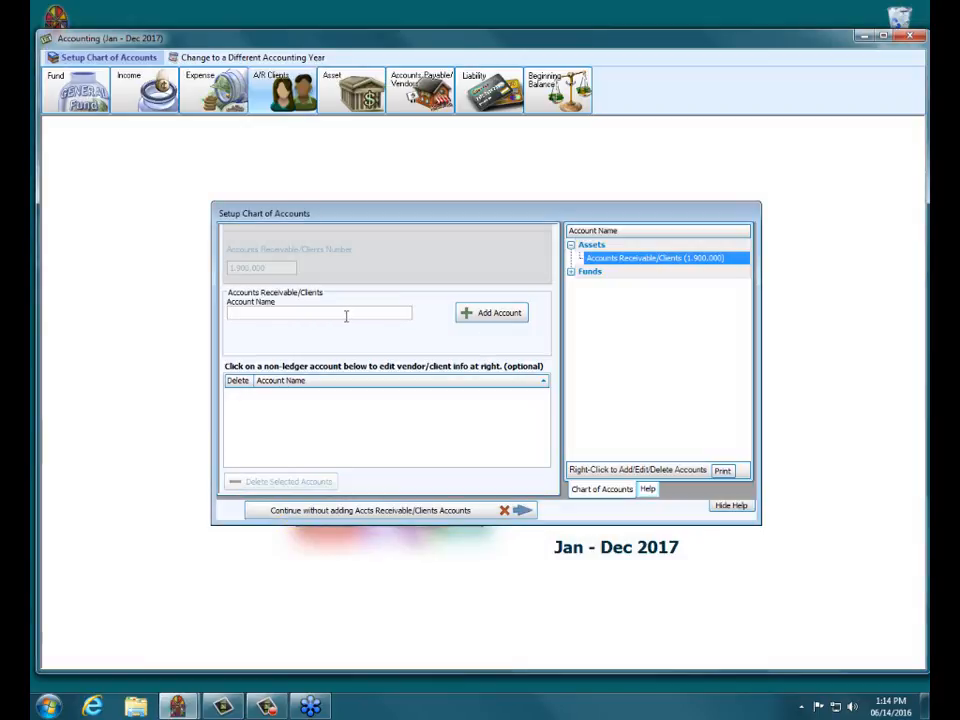
# Step: Add two client accounts by name under 1.900.000, then finish client setup
pyautogui.click(505, 312)
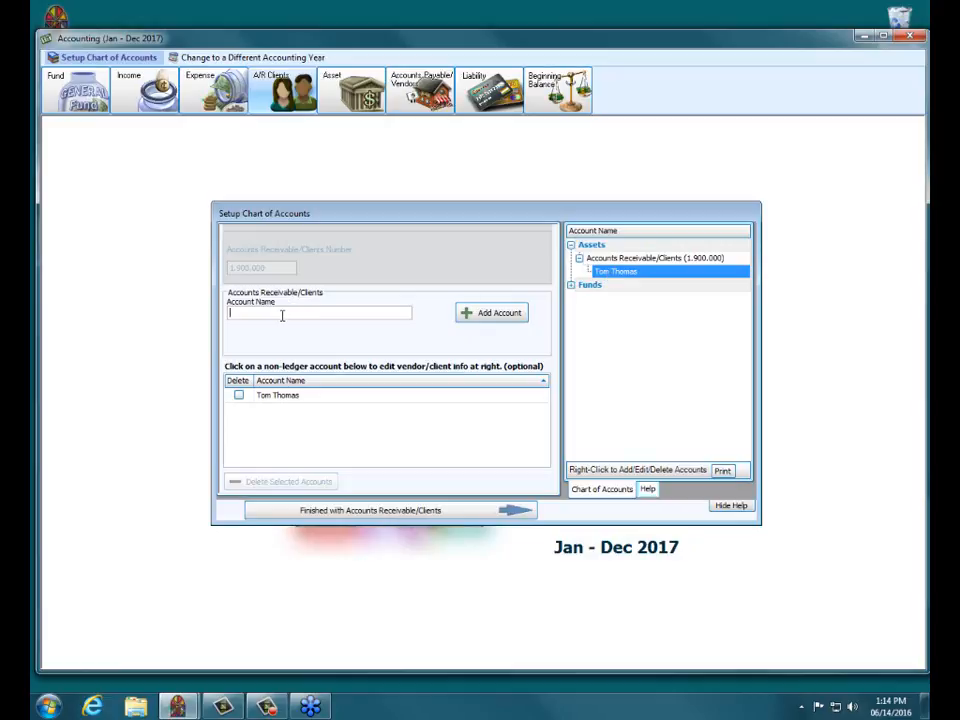
pyautogui.click(240, 312)
pyautogui.write('b')
pyautogui.click(488, 312)
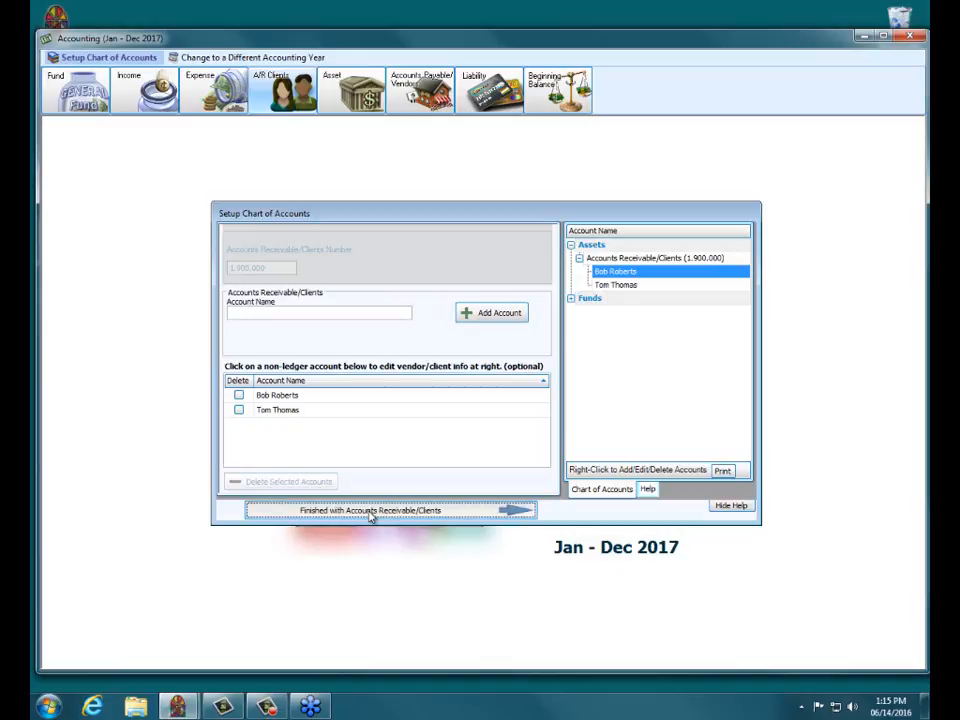
pyautogui.click(370, 510)
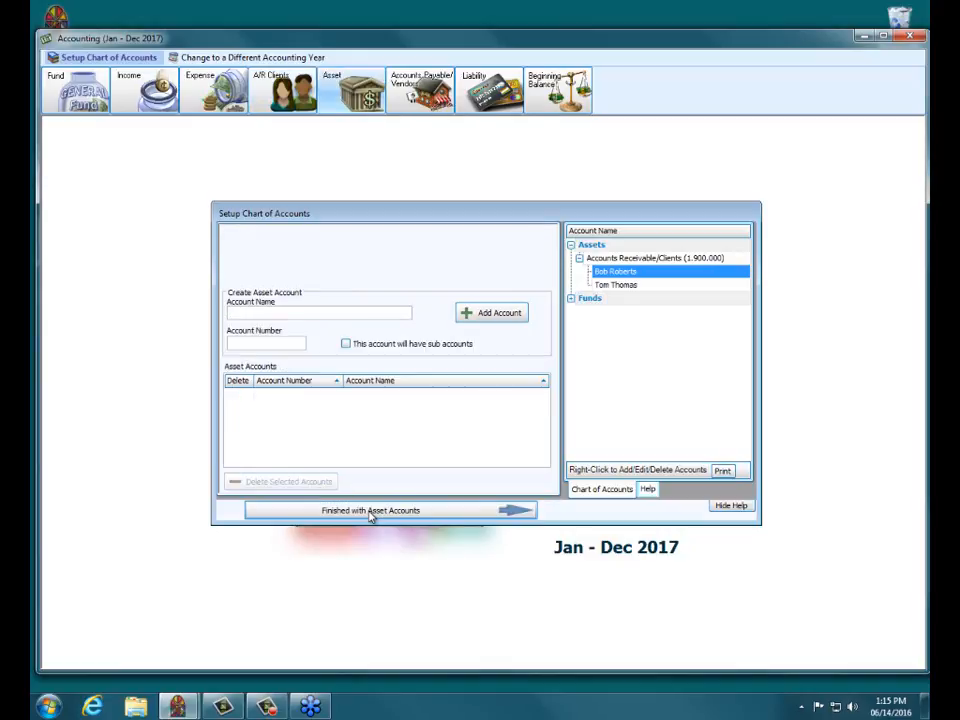
# Step: Add asset account Huntington Bank Checking with number 1.100.000
pyautogui.write('Huntington Bank Checking')
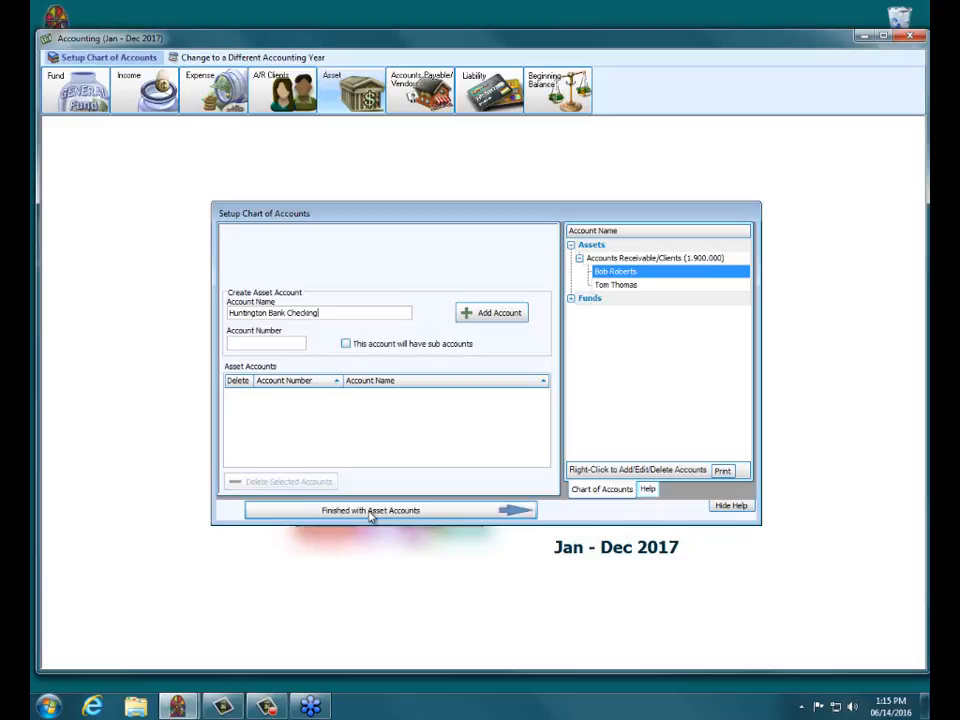
pyautogui.press('Tab')
pyautogui.write('100')
pyautogui.write('1')
pyautogui.write('000')
pyautogui.press('Tab')
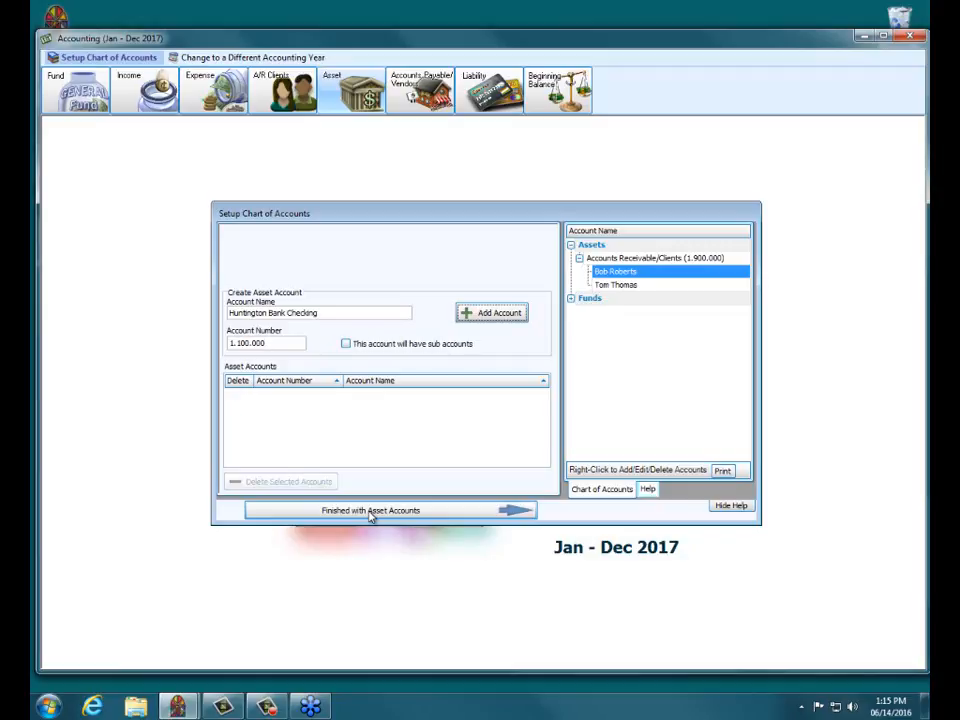
pyautogui.press('Return')
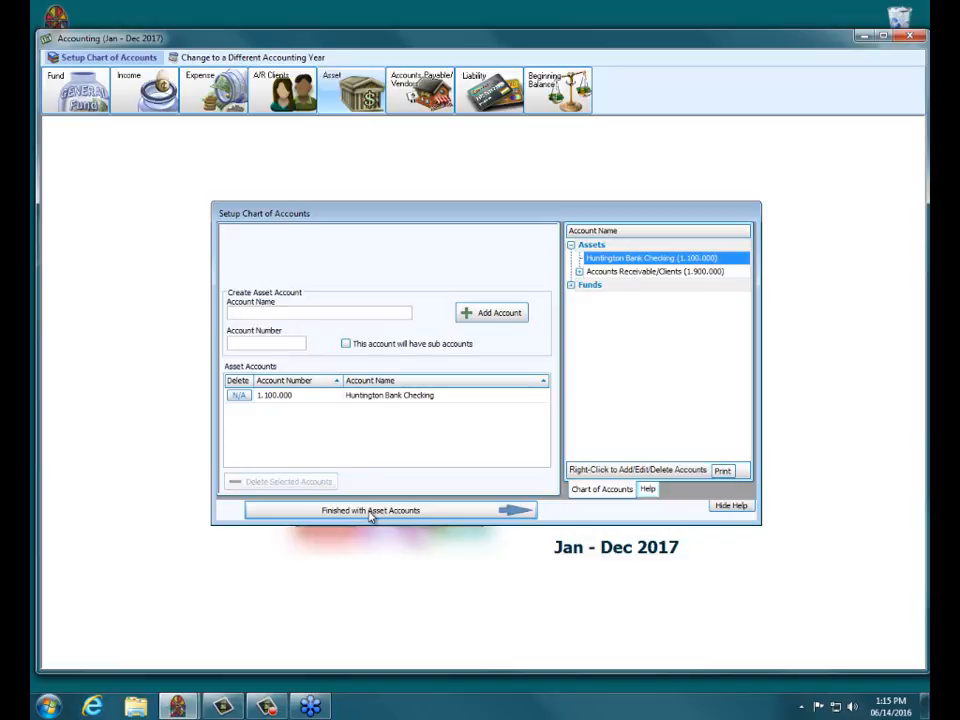
# Step: Add asset account Fifth third Savings as 1.200.000 and finish asset accounts
pyautogui.write('Fifth third Davings')
pyautogui.press('BackSpace')
pyautogui.press('BackSpace')
pyautogui.press('BackSpace')
pyautogui.press('BackSpace')
pyautogui.press('BackSpace')
pyautogui.press('BackSpace')
pyautogui.press('BackSpace')
pyautogui.write('Savings')
pyautogui.press('Tab')
pyautogui.write('1')
pyautogui.press('BackSpace')
pyautogui.write('000')
pyautogui.click(488, 314)
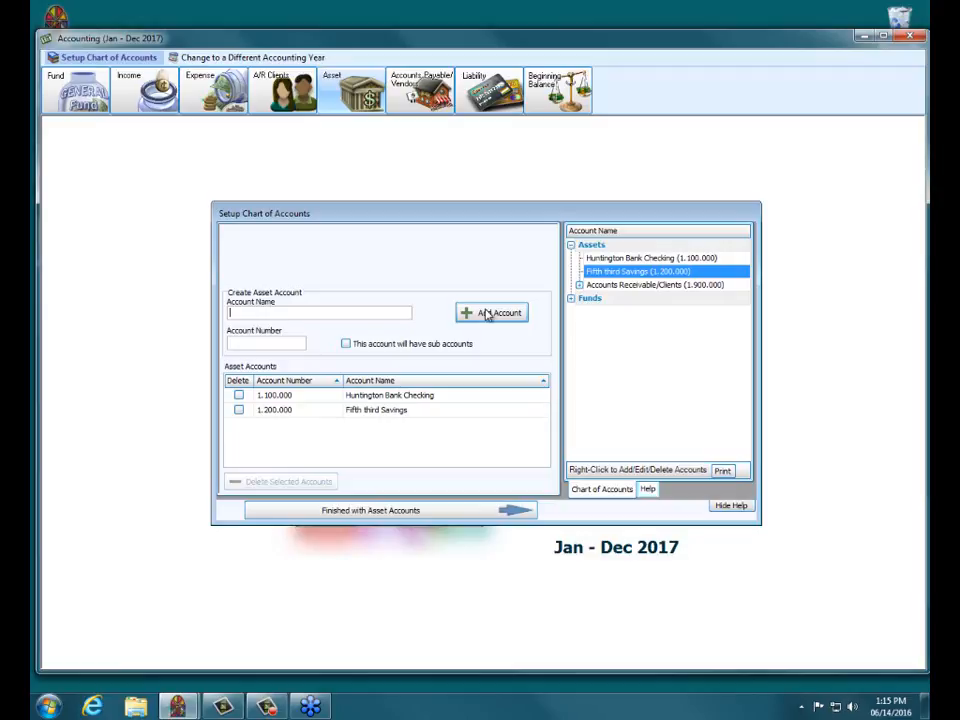
pyautogui.click(388, 512)
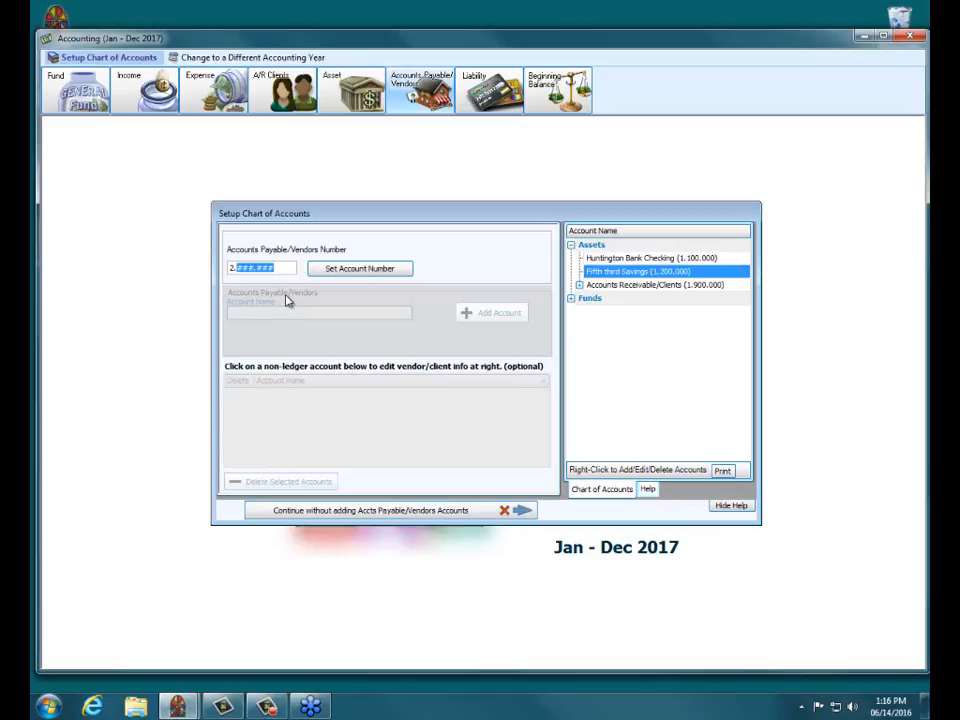
# Step: Set the Accounts Payable/Vendors number to 2.900.000 and add vendor AEP
pyautogui.write('900.000')
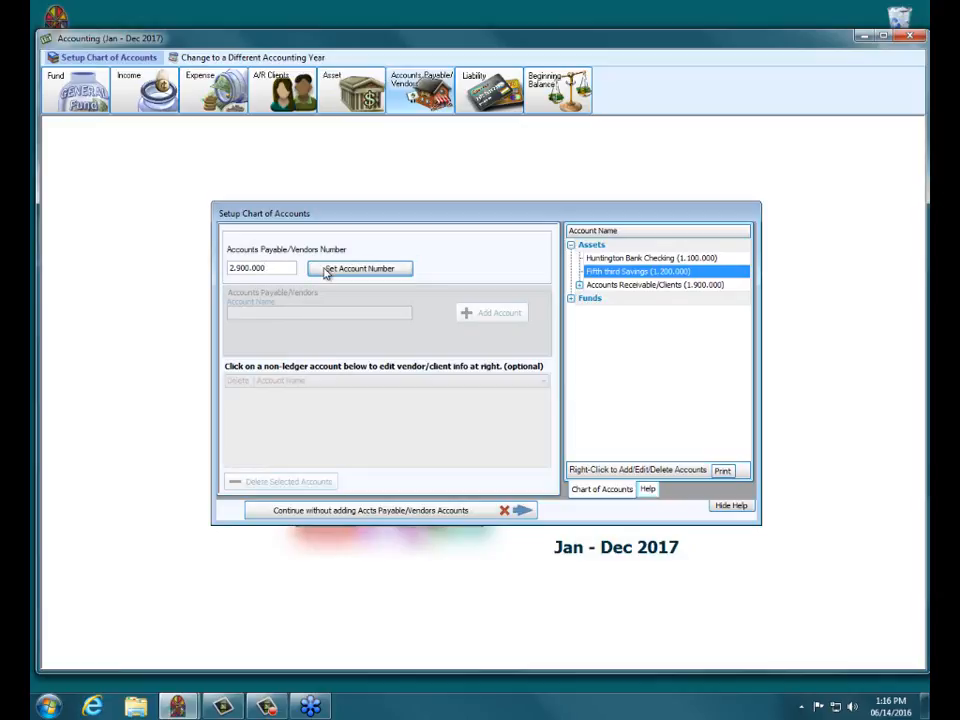
pyautogui.click(325, 270)
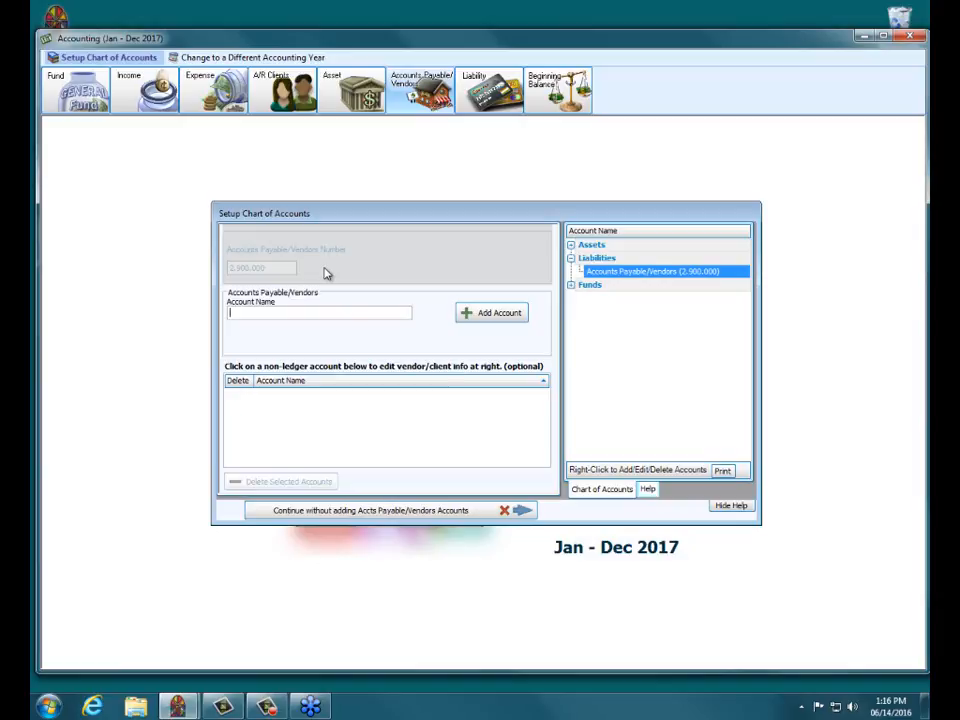
pyautogui.write('AEP')
pyautogui.press('Tab')
pyautogui.press('Return')
# Step: Add vendor Columbia Gas and finish vendor setup
pyautogui.write('C')
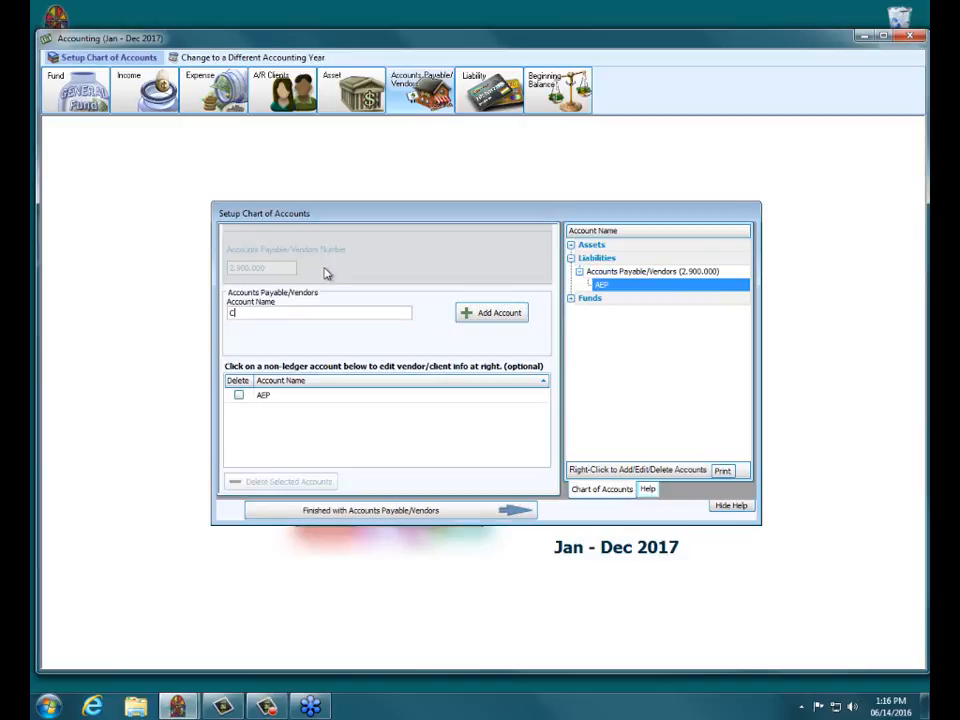
pyautogui.write('olumbia Gas')
pyautogui.press('Tab')
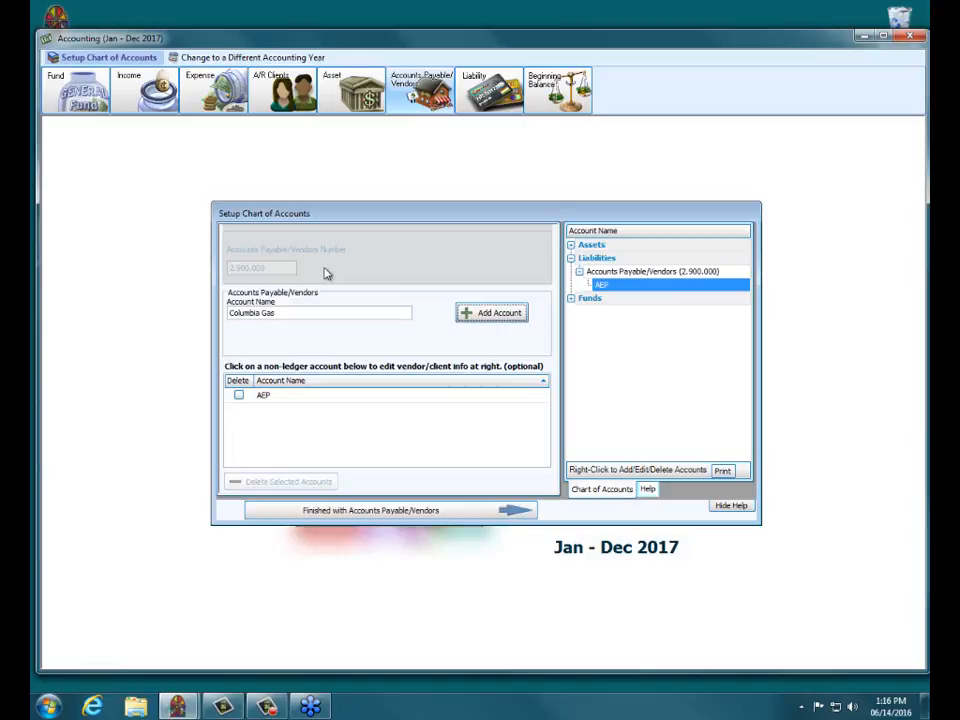
pyautogui.press('Return')
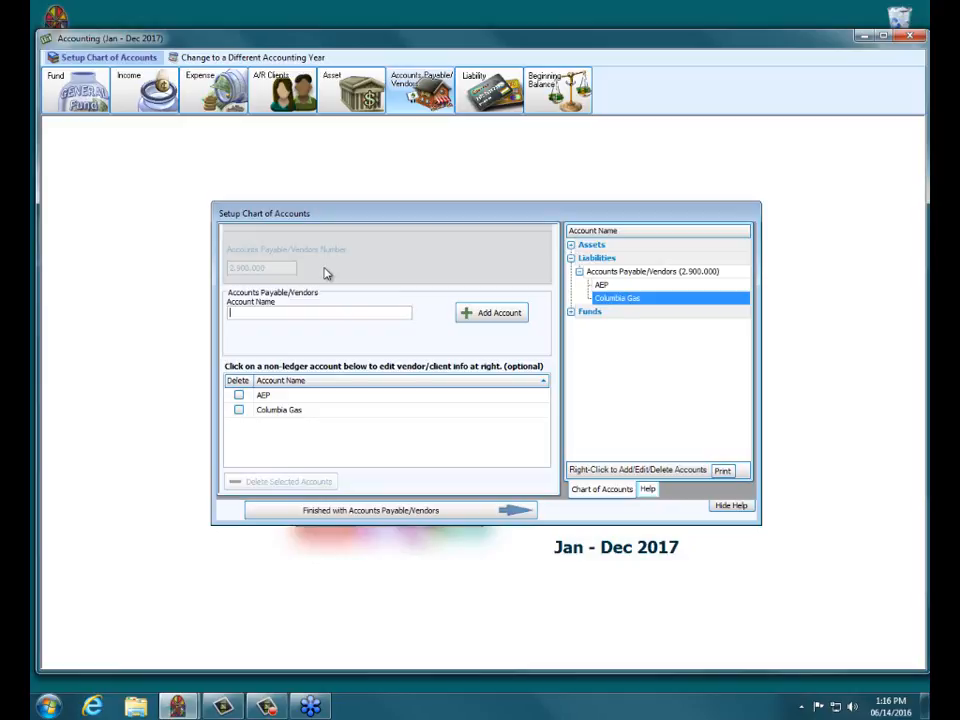
pyautogui.click(352, 513)
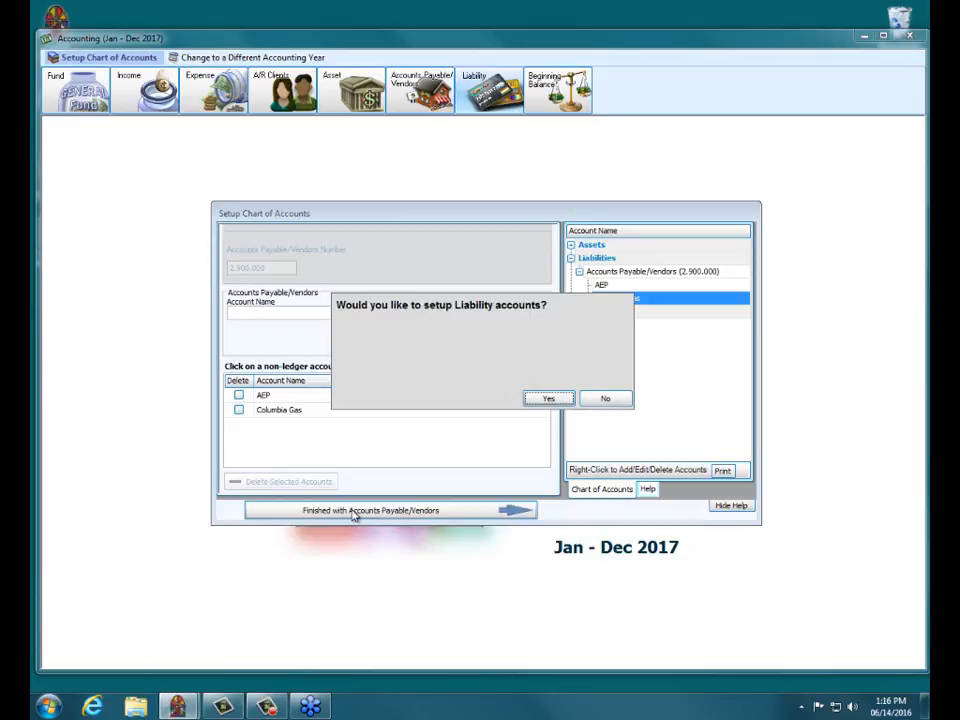
# Step: Agree to set up liabilities and add 941 Taxes Payable as 2.100.000
pyautogui.click(552, 399)
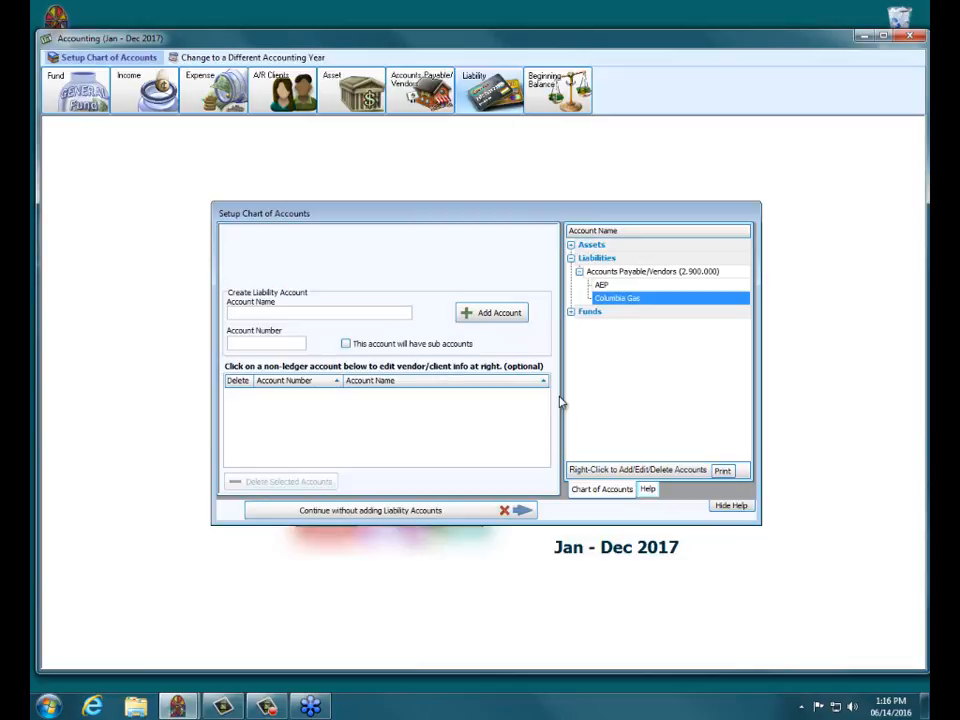
pyautogui.write('941 Tex')
pyautogui.press('BackSpace')
pyautogui.write('xes Payable')
pyautogui.press('Tab')
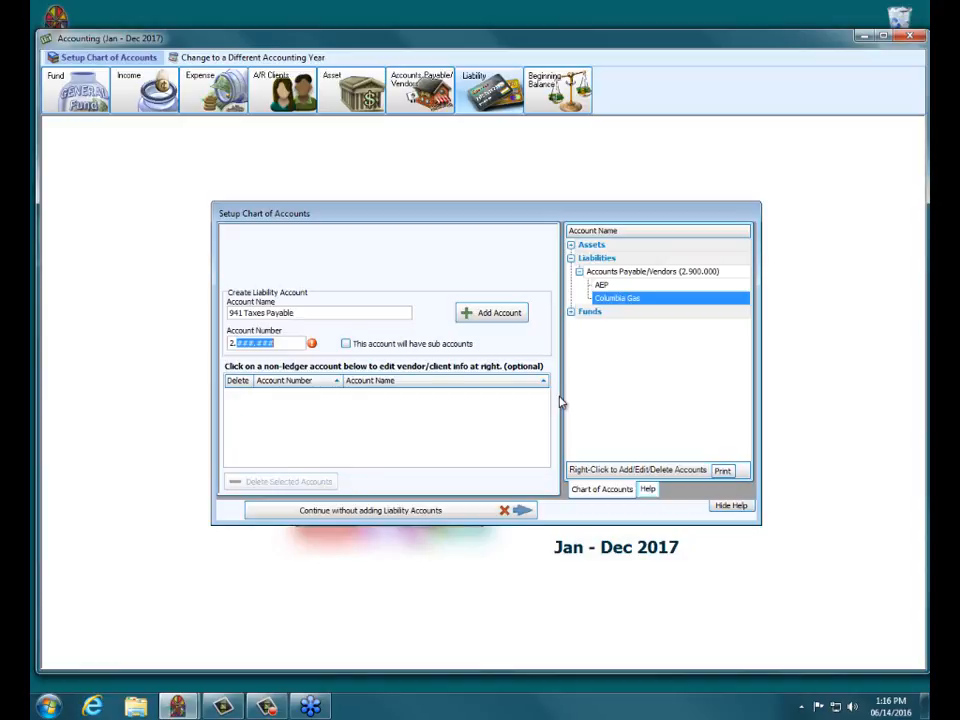
pyautogui.write('100.000')
pyautogui.press('Tab')
pyautogui.press('Tab')
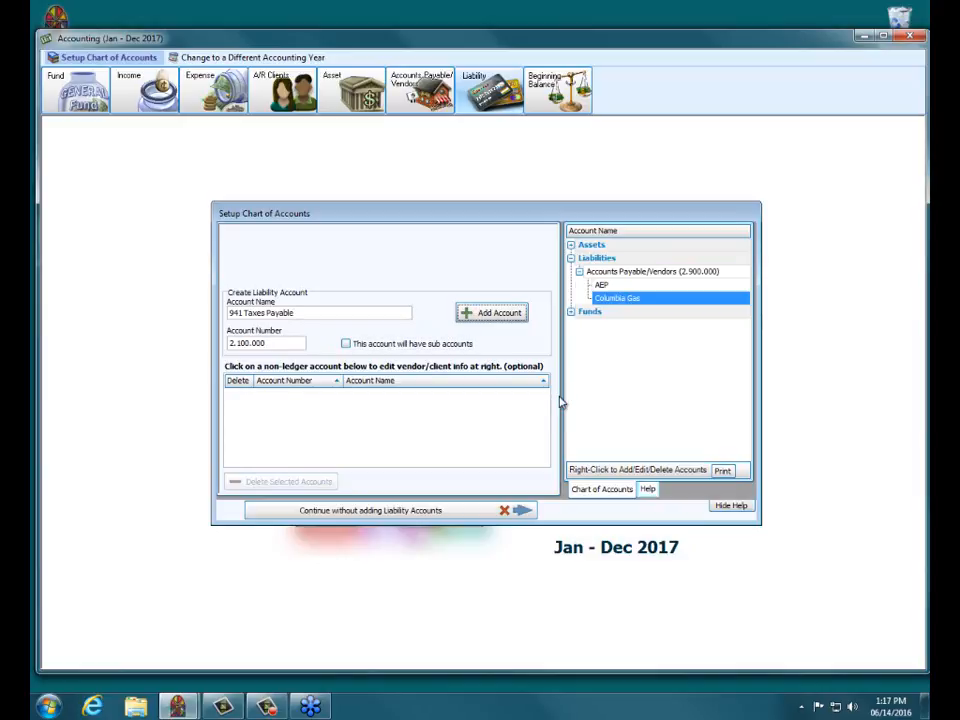
pyautogui.press('Return')
# Step: Add liability account Ohio State Taxes with number 2.100.005
pyautogui.write('Ohio State ')
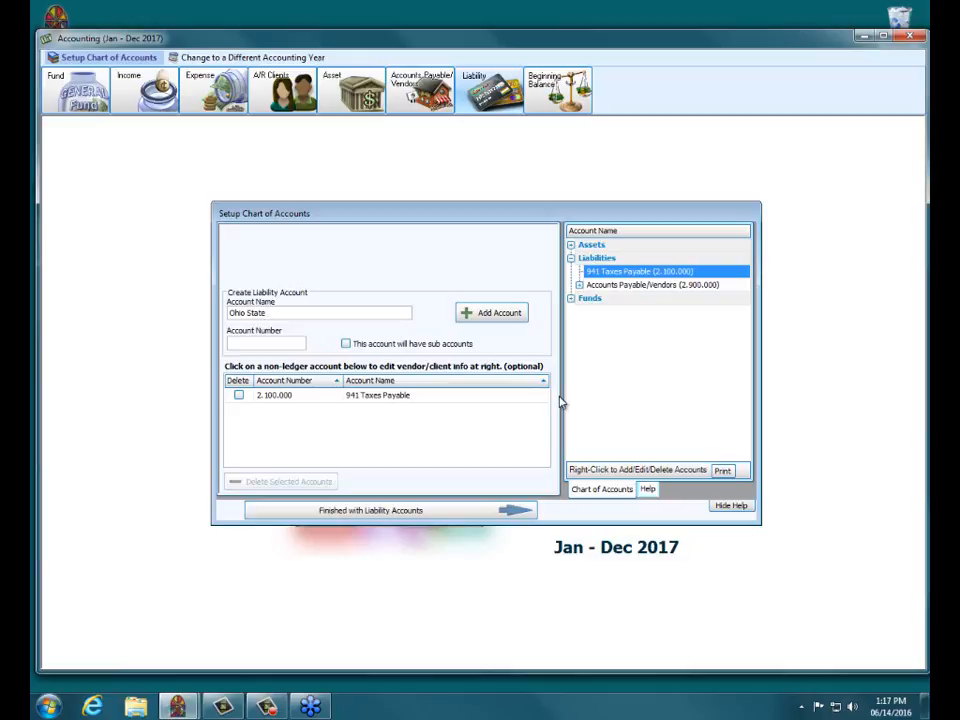
pyautogui.write('Tac')
pyautogui.press('BackSpace')
pyautogui.write('xes')
pyautogui.press('Tab')
pyautogui.write('00005')
pyautogui.press('Tab')
pyautogui.press('Tab')
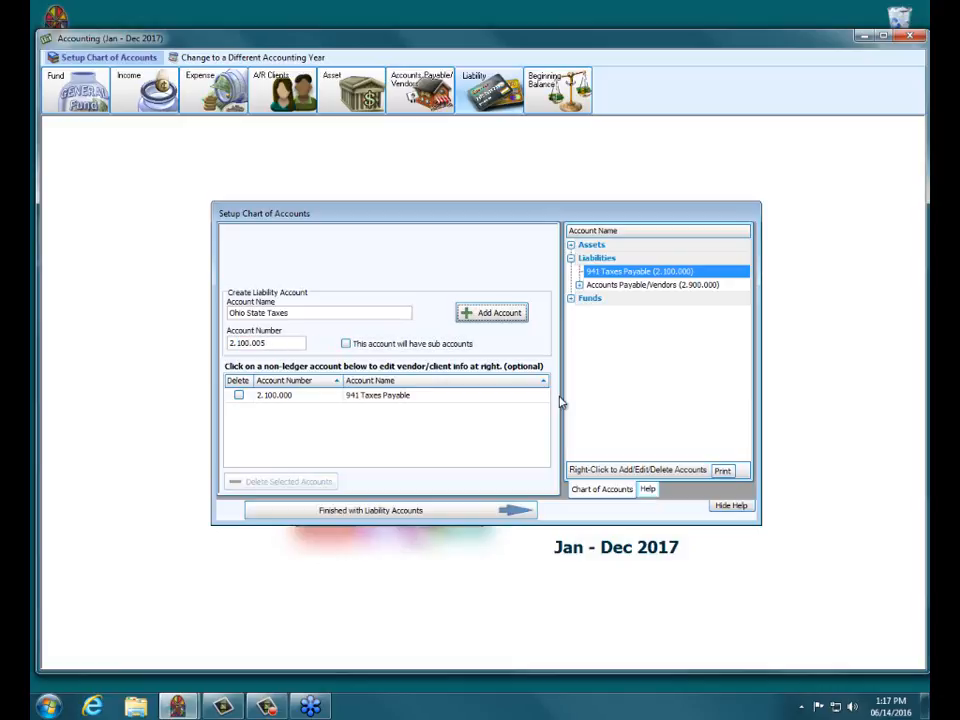
pyautogui.press('Return')
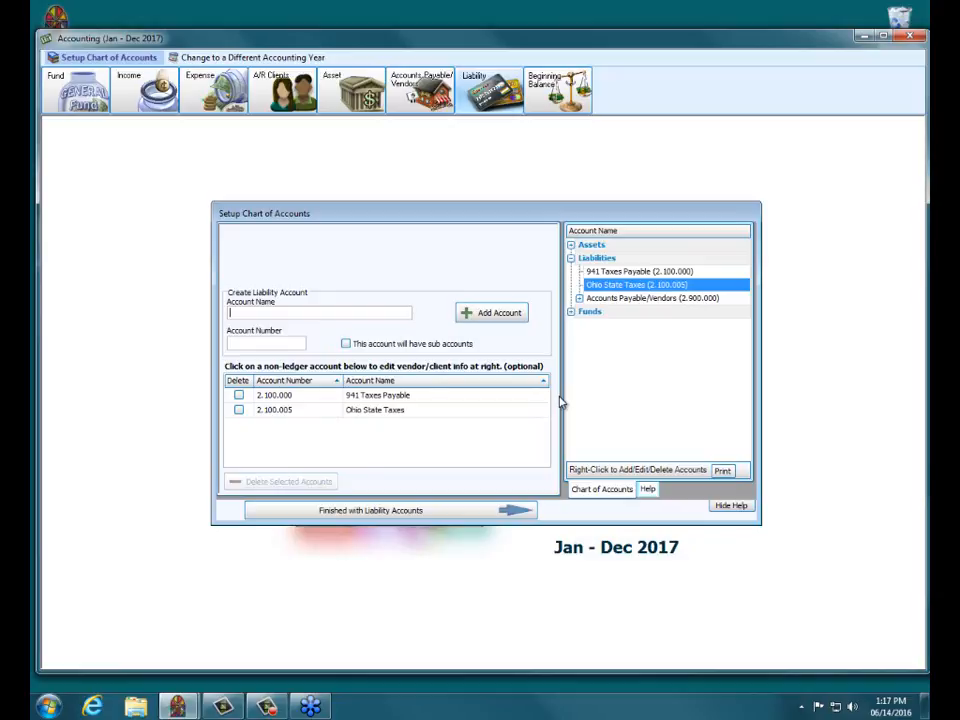
# Step: Add liability account Mortgage Payable with number 2.500.000
pyautogui.write('Mortgage Payable')
pyautogui.press('Tab')
pyautogui.write('2')
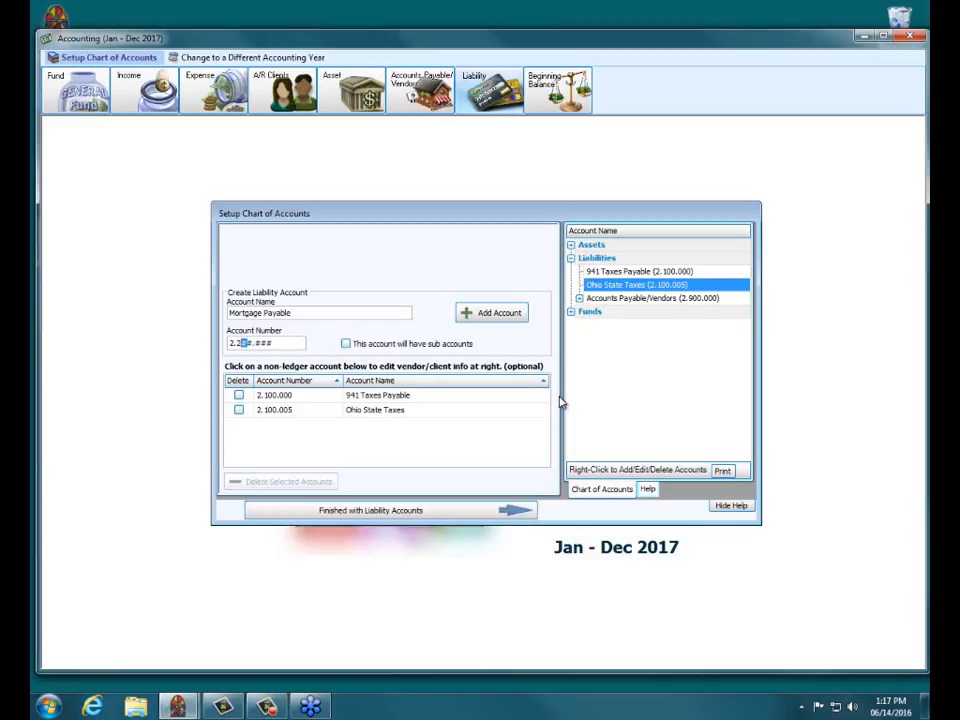
pyautogui.press('BackSpace')
pyautogui.write('500.000')
pyautogui.press('Tab')
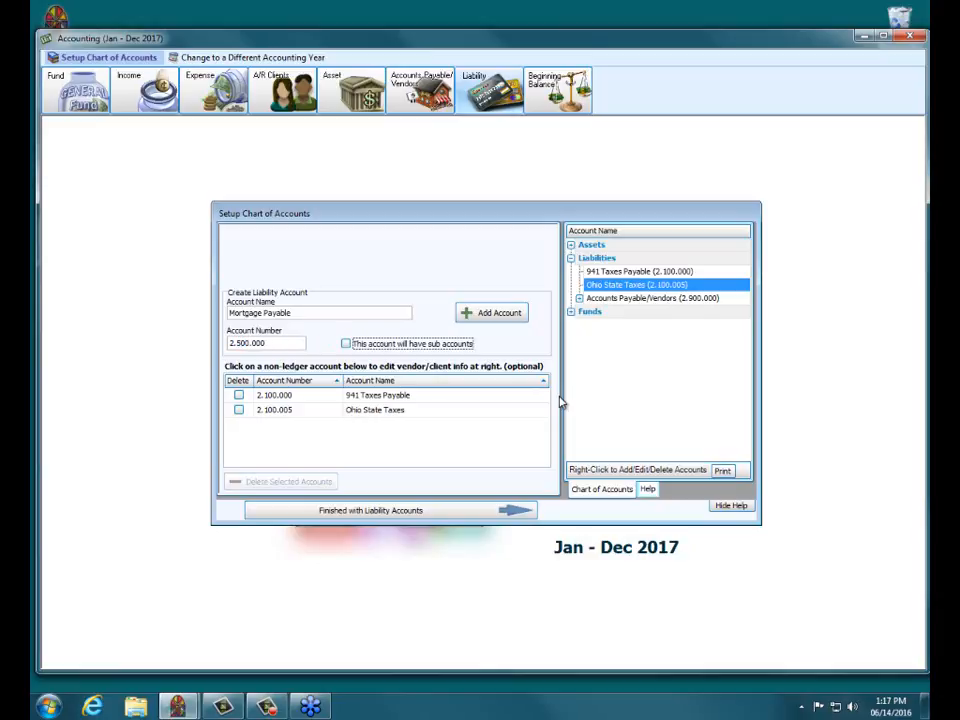
pyautogui.press('Return')
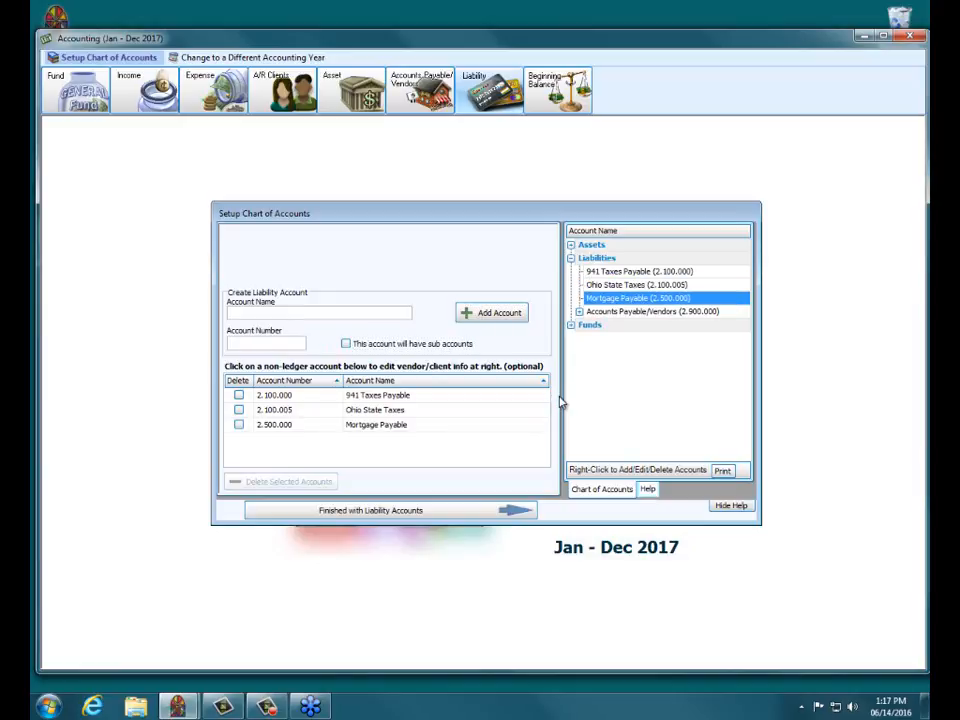
# Step: Finish liability accounts and close the Setup Chart of Accounts dialog
pyautogui.click(393, 512)
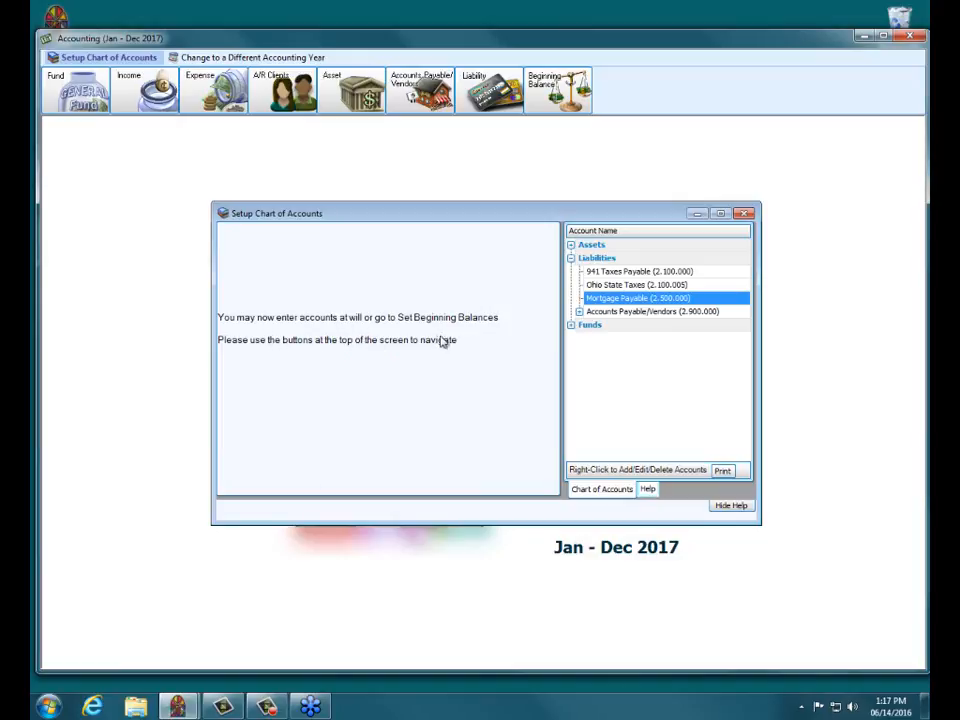
pyautogui.click(745, 214)
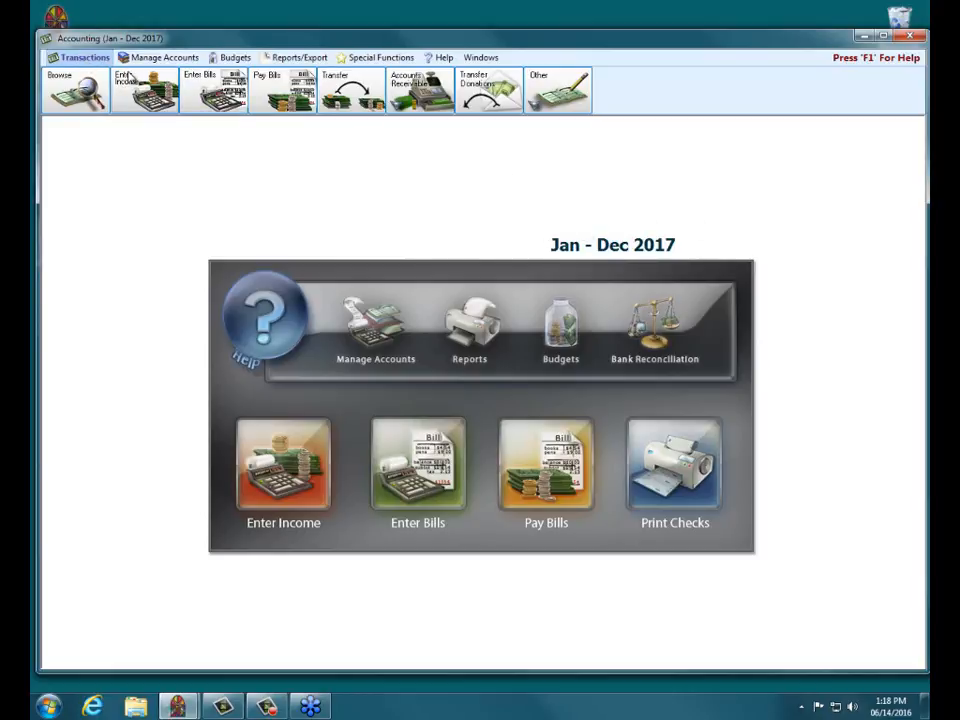
# Step: View the Chart of Accounts from Manage Accounts > Accounts, then close it
pyautogui.click(150, 61)
pyautogui.click(140, 88)
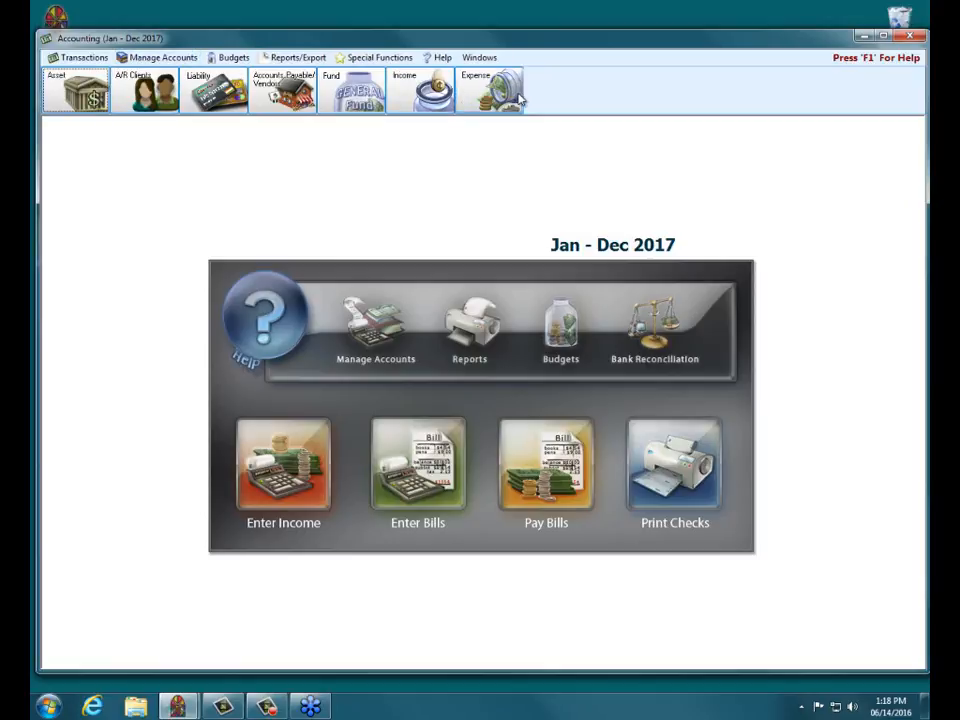
pyautogui.click(376, 340)
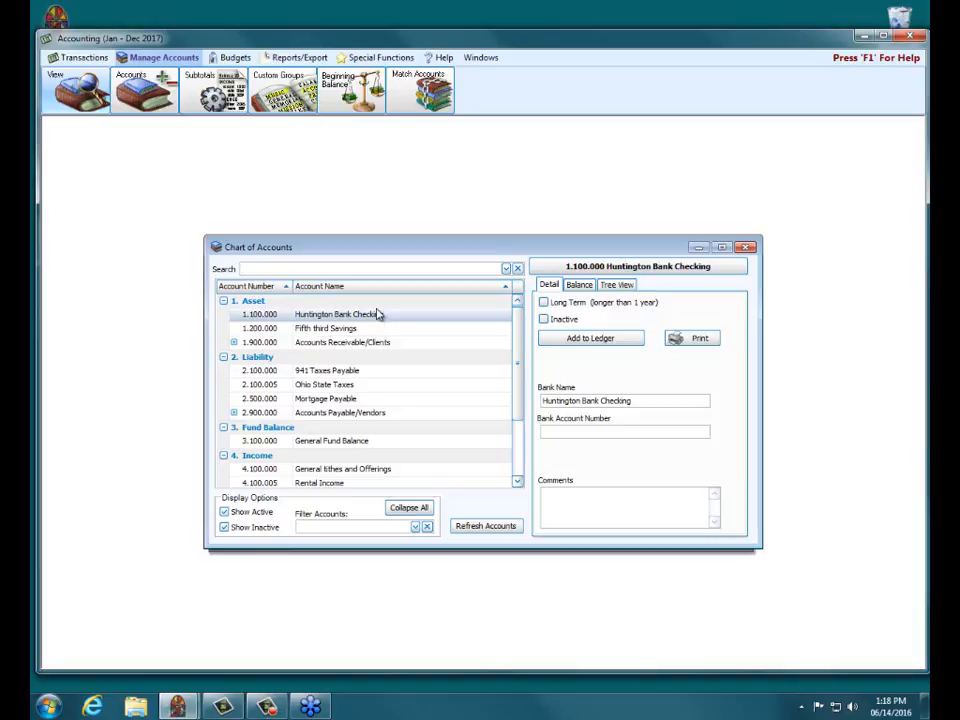
pyautogui.click(745, 248)
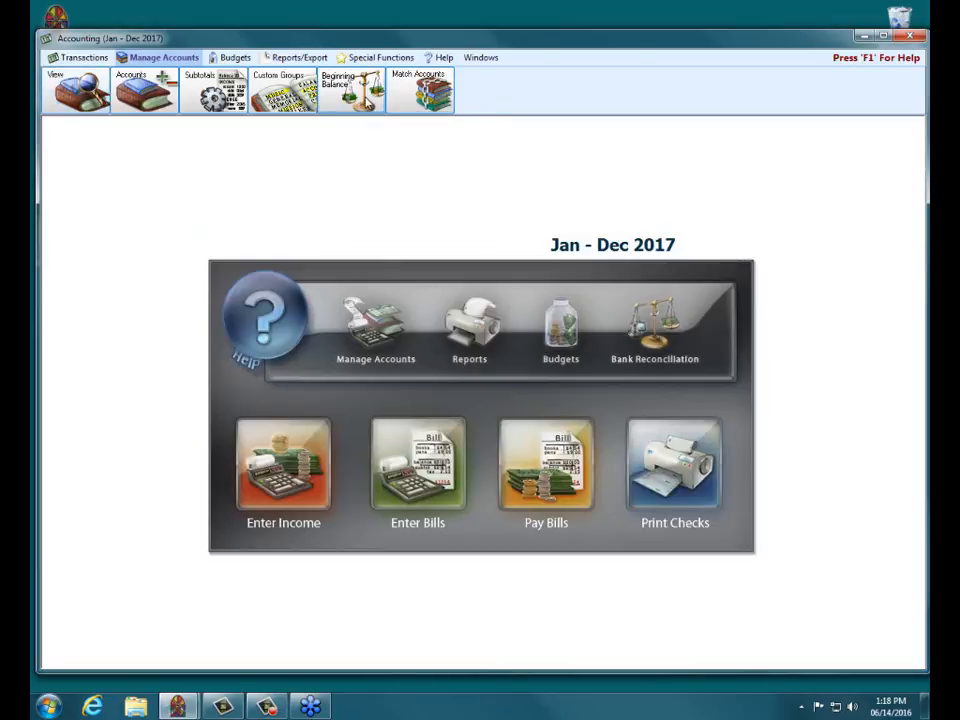
pyautogui.click(376, 88)
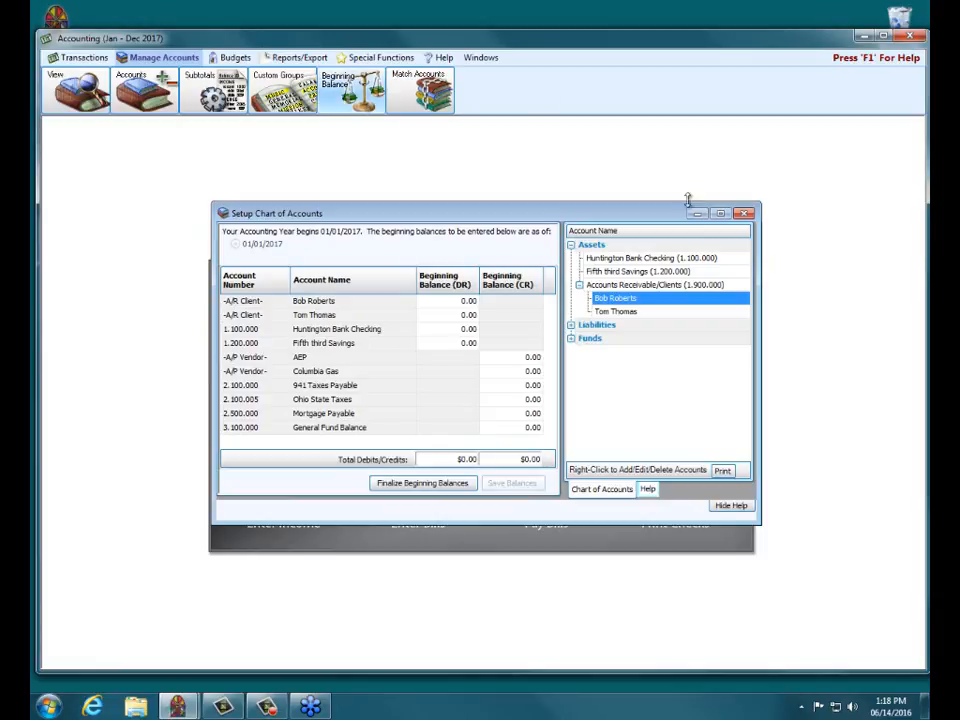
pyautogui.moveTo(593, 216); pyautogui.dragTo(590, 251)
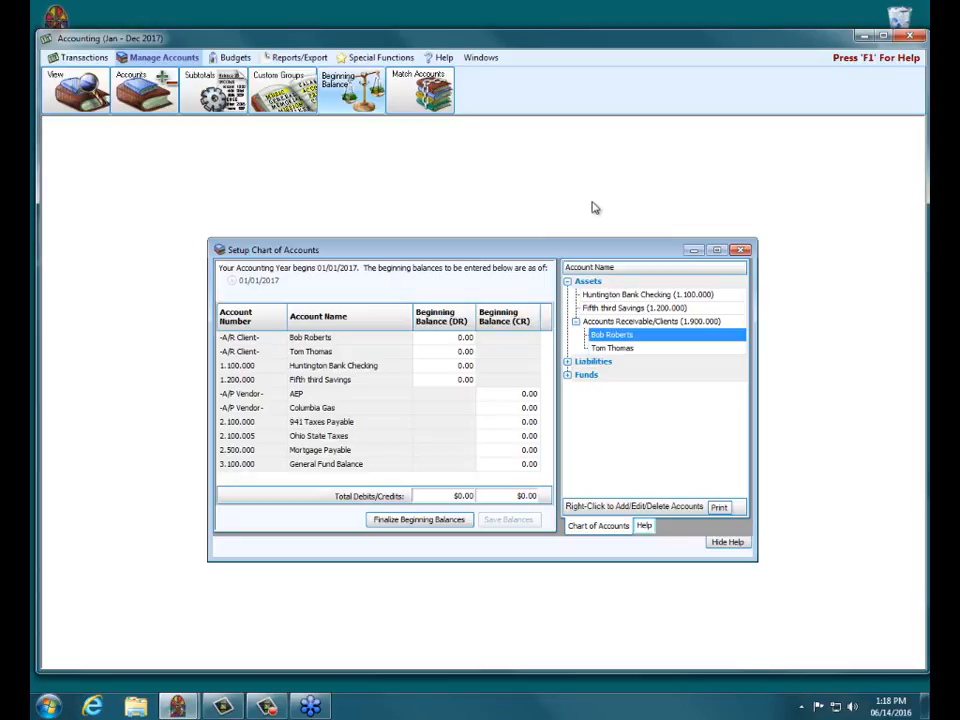
pyautogui.click(739, 250)
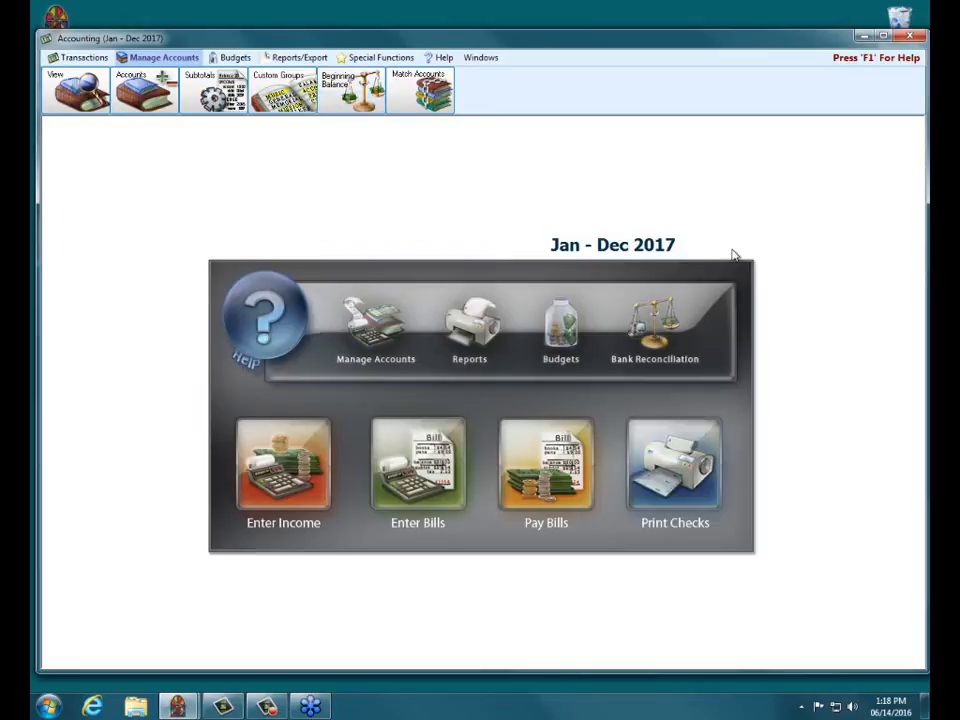
# Step: Close the Accounting module, returning to the Church Windows Software main menu
pyautogui.click(909, 36)
pyautogui.click(481, 470)
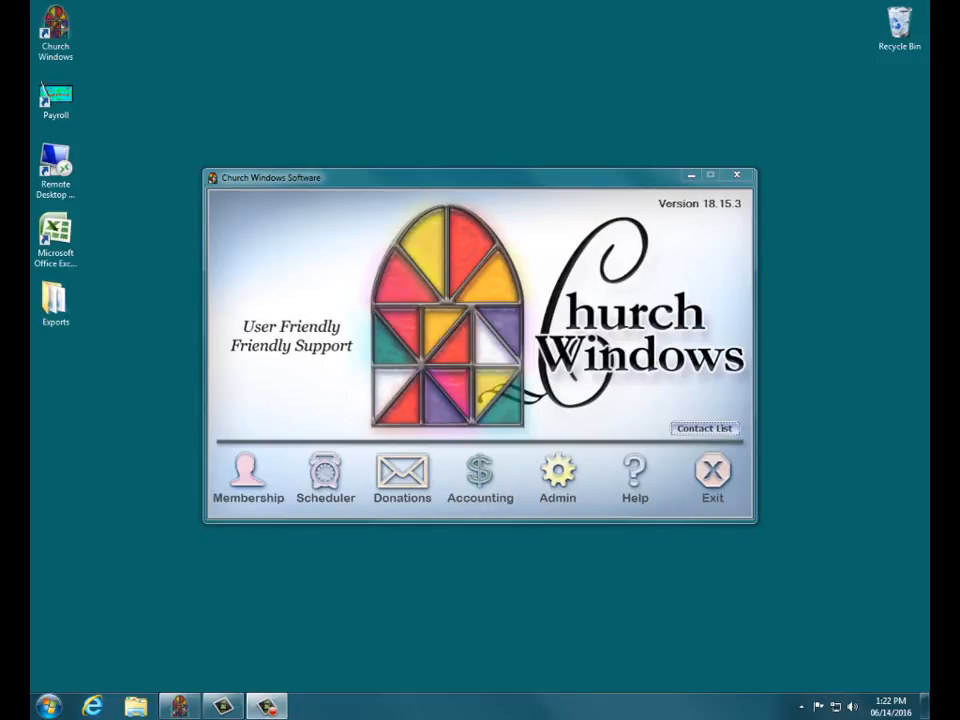
pyautogui.click(714, 470)
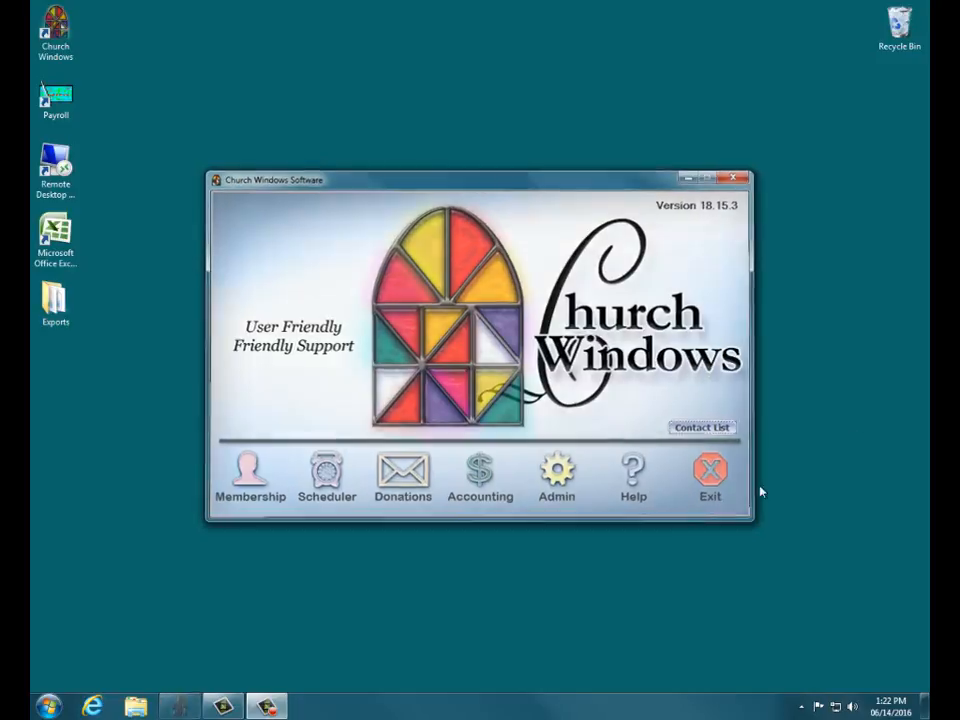